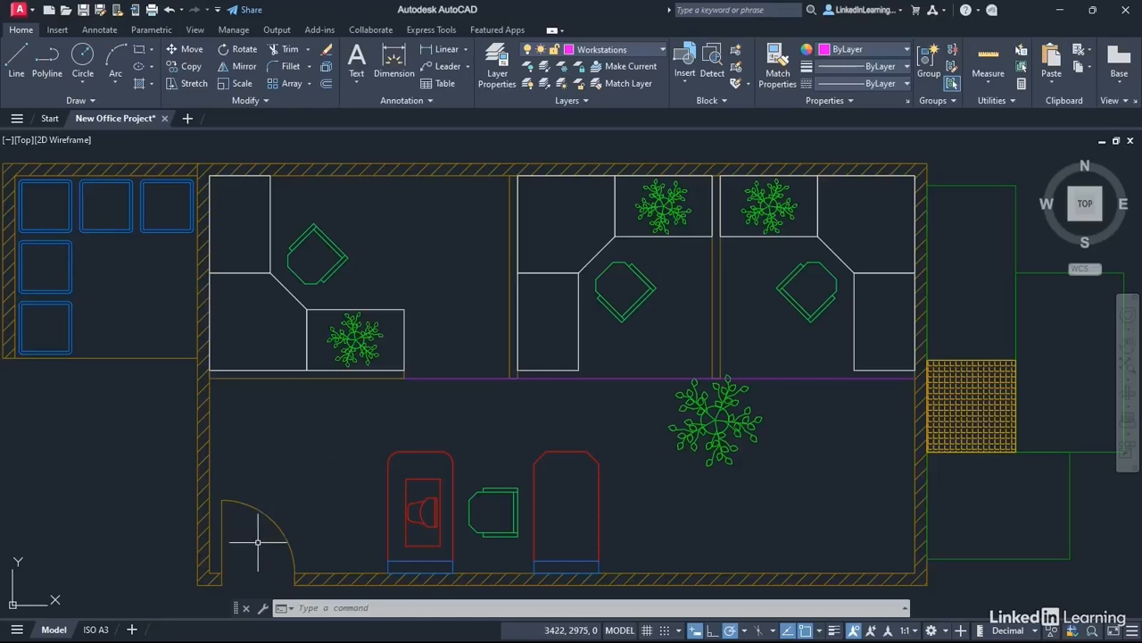
# Step: Zoom to the lower-left door and move its leaf line and swing arc onto layer 0
pyautogui.scroll(2, 257, 541)
pyautogui.moveTo(260, 541)
pyautogui.mouseDown(button='middle')
pyautogui.moveTo(326, 452)
pyautogui.moveTo(508, 288)
pyautogui.mouseUp(button='middle')
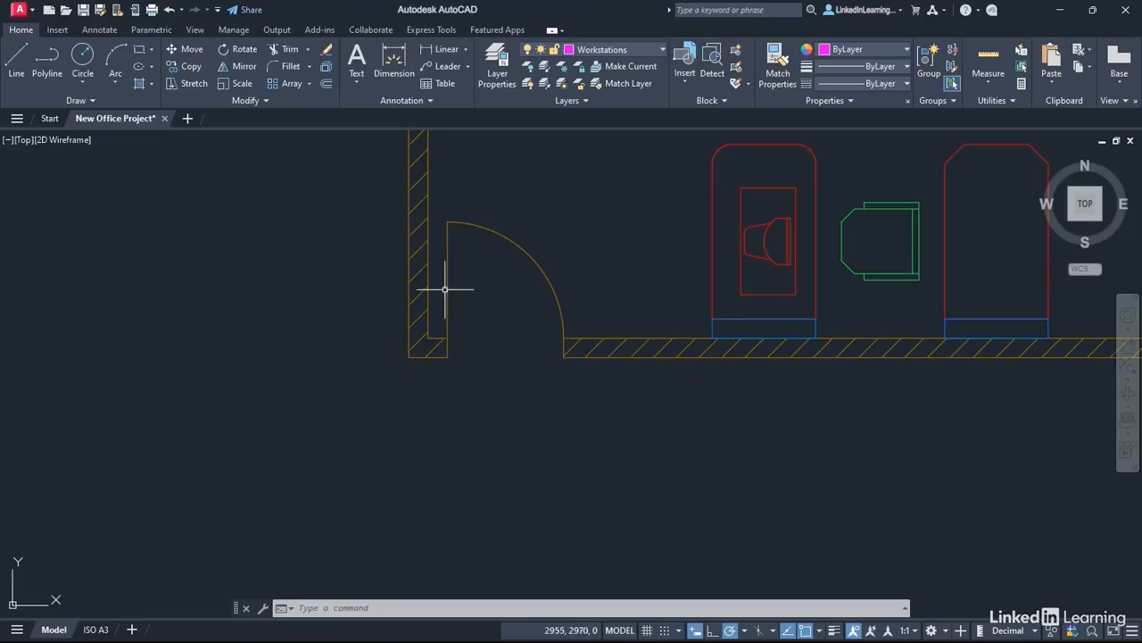
pyautogui.click(446, 286)
pyautogui.click(530, 257)
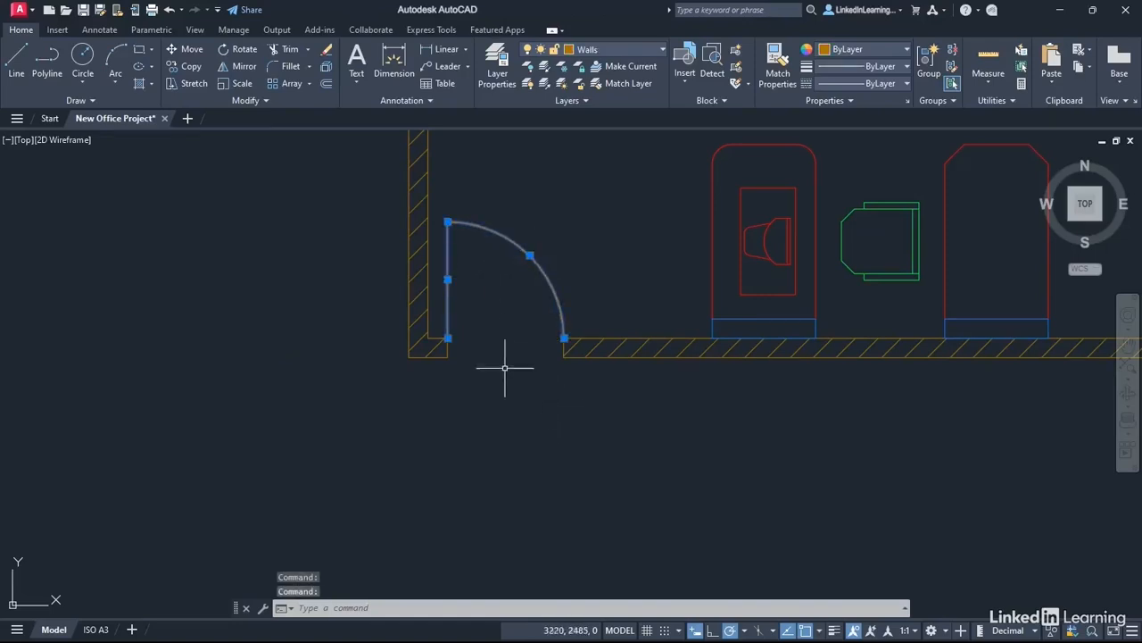
pyautogui.click(661, 50)
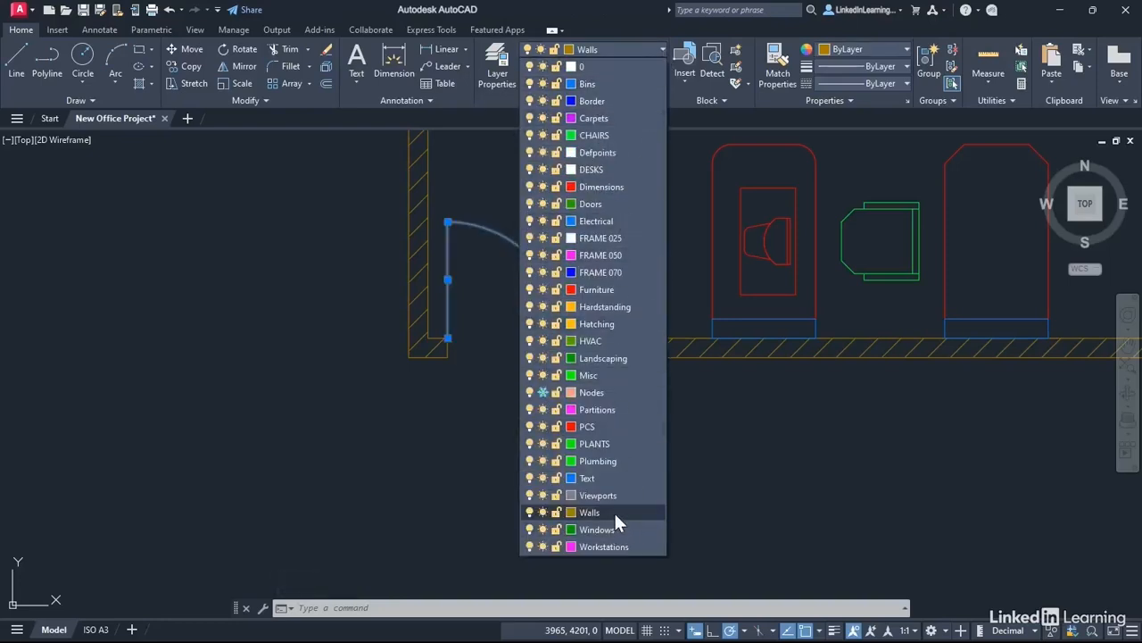
pyautogui.click(582, 66)
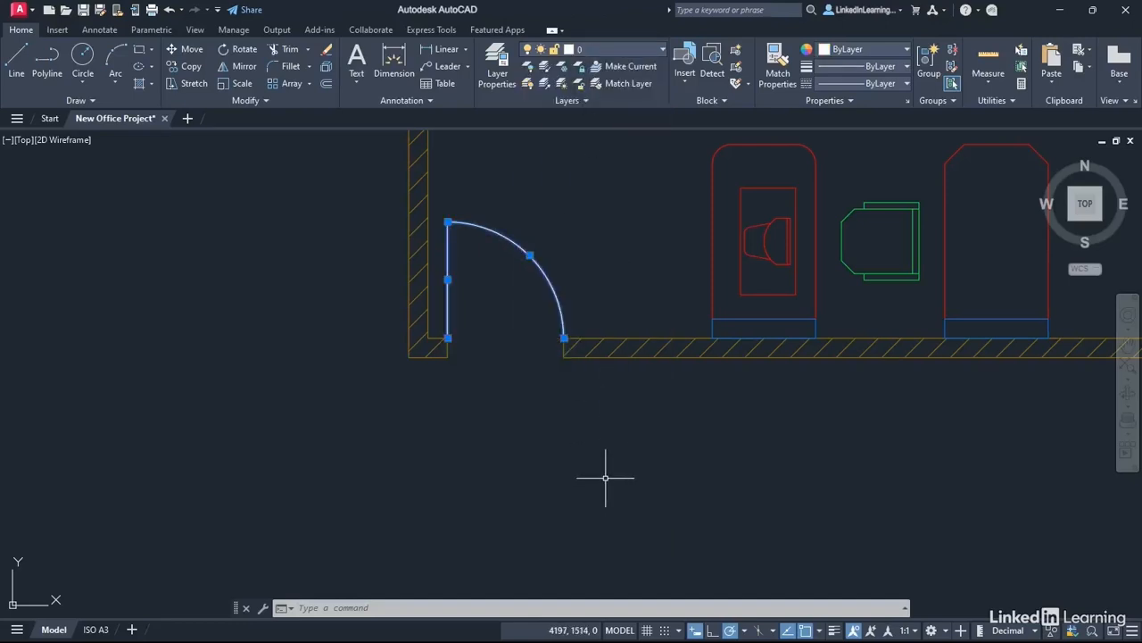
pyautogui.press('Escape')
pyautogui.press('Escape')
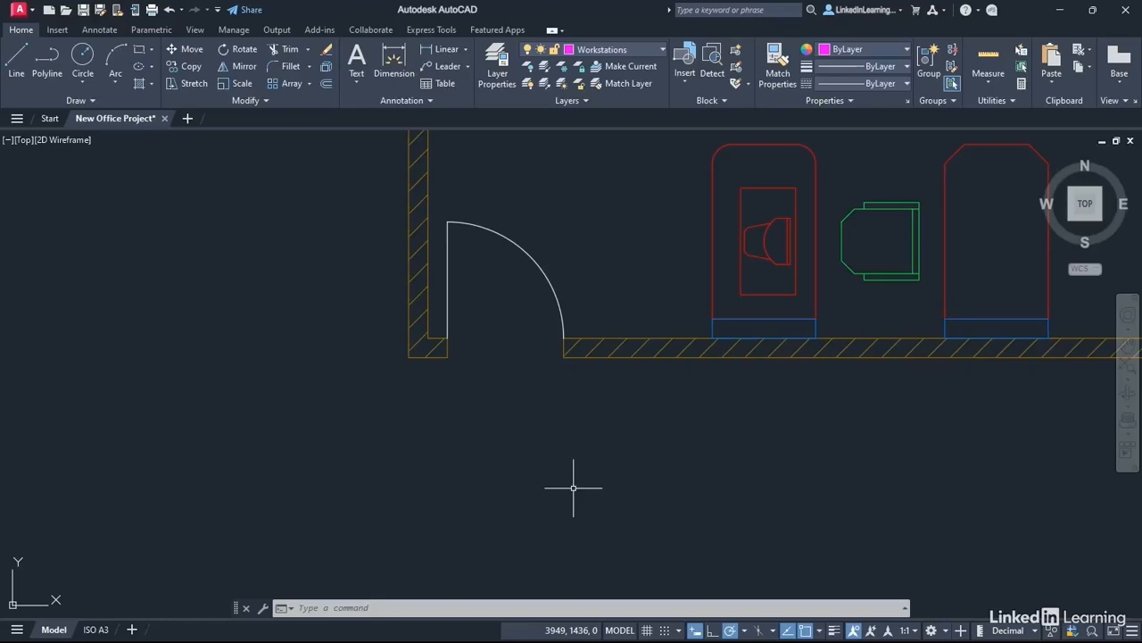
# Step: Switch the current layer from Workstations to Doors
pyautogui.click(664, 50)
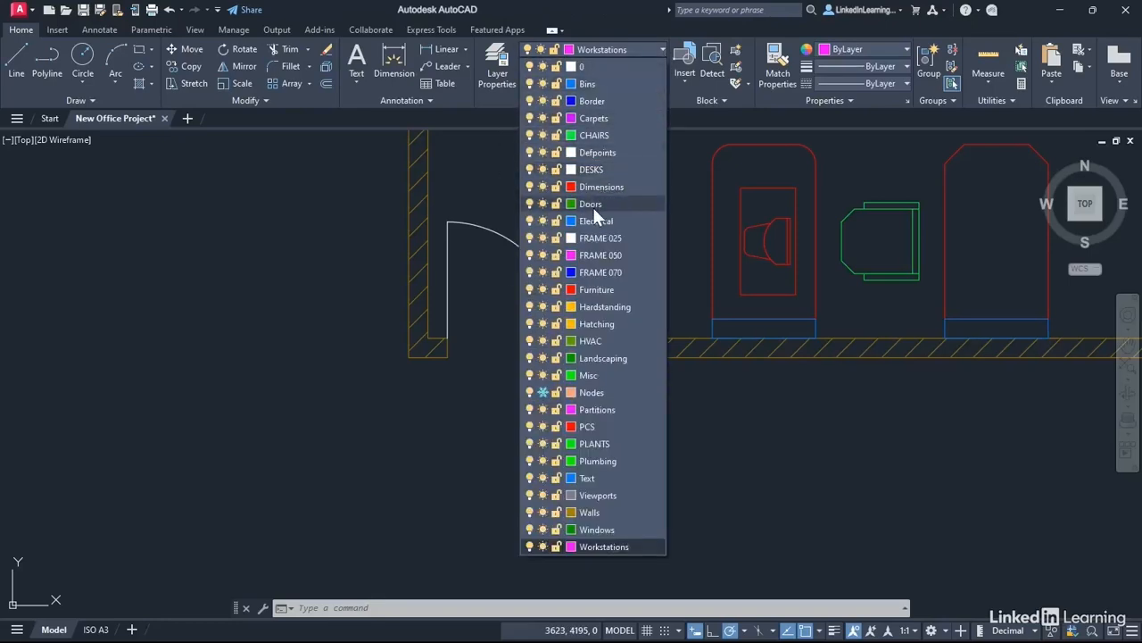
pyautogui.click(593, 205)
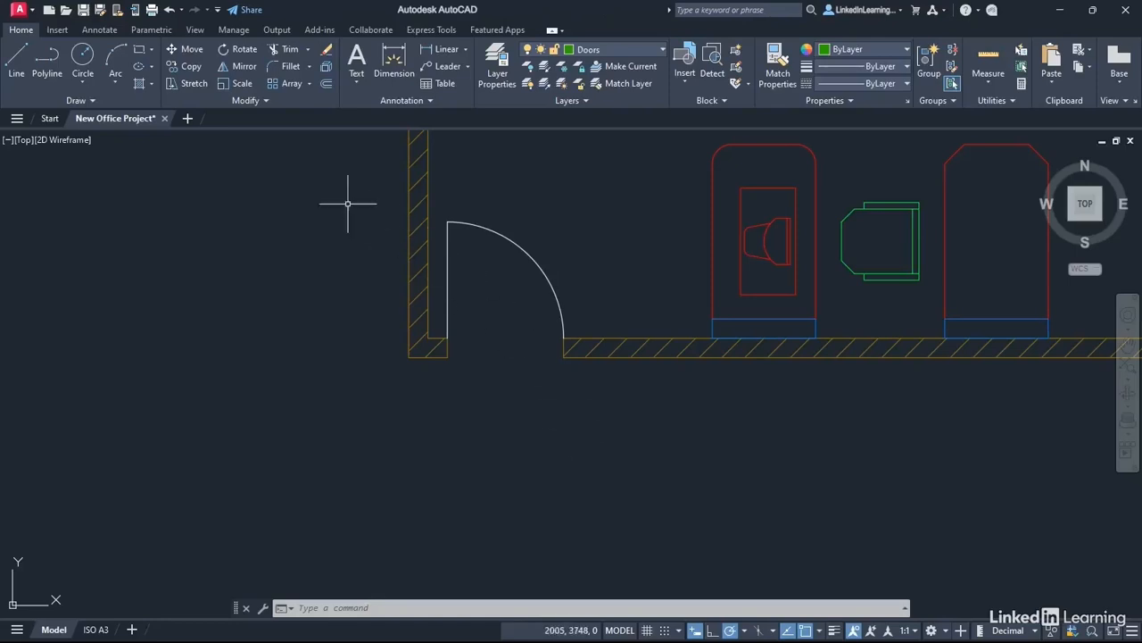
# Step: Begin a block named Door-DYN with its base point at the door's hinge corner
pyautogui.click(57, 31)
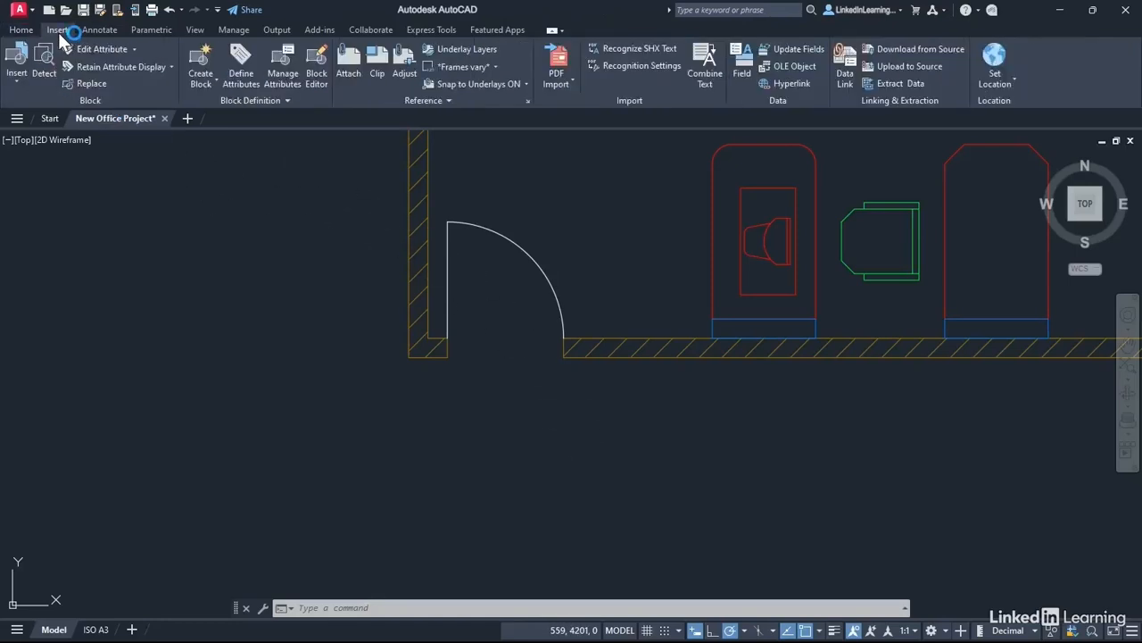
pyautogui.click(214, 83)
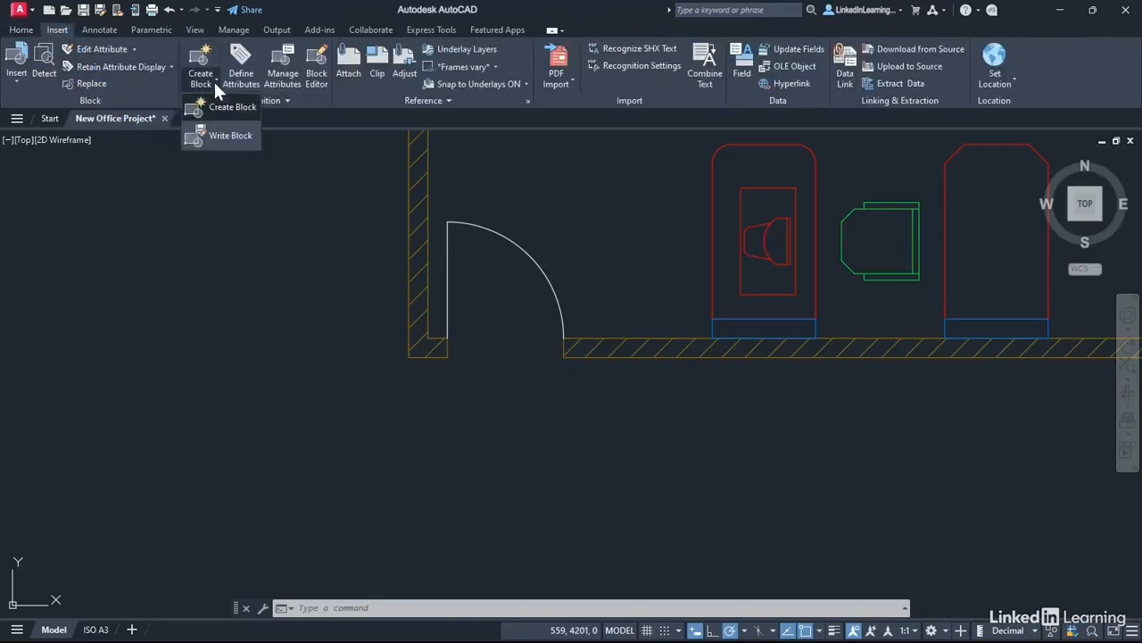
pyautogui.click(224, 105)
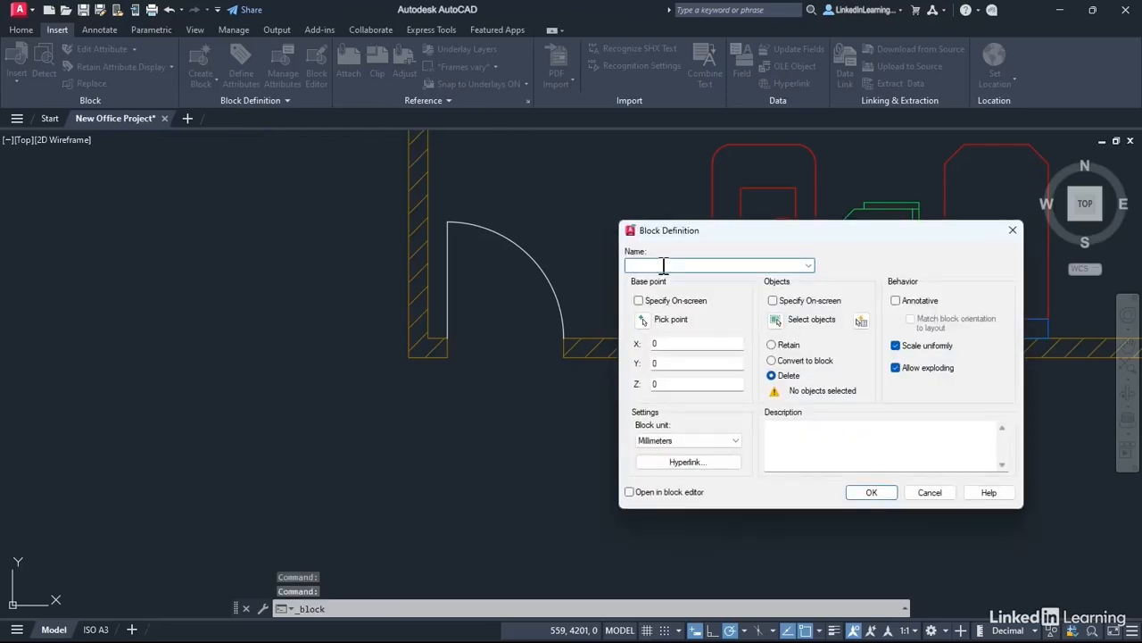
pyautogui.write('Do')
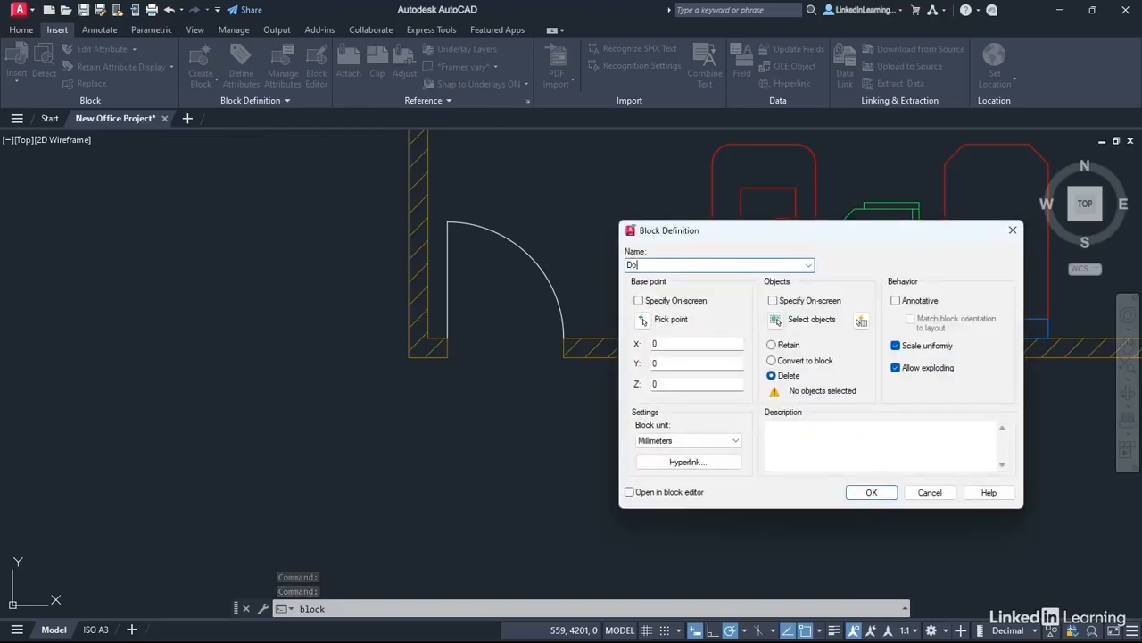
pyautogui.write('or-DYN')
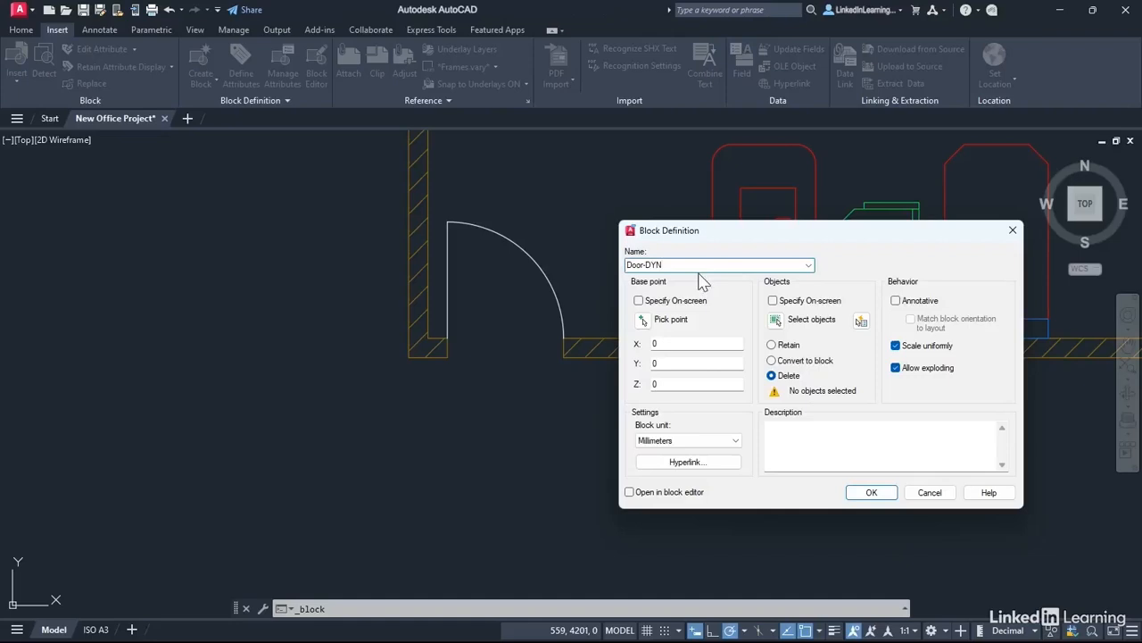
pyautogui.click(643, 319)
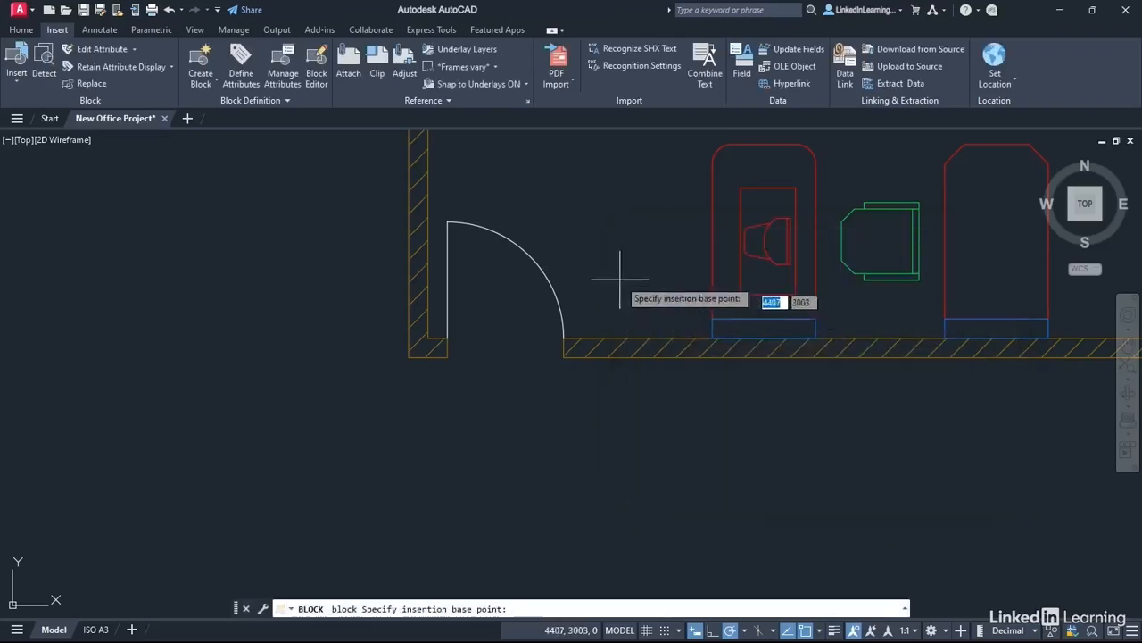
pyautogui.click(448, 337)
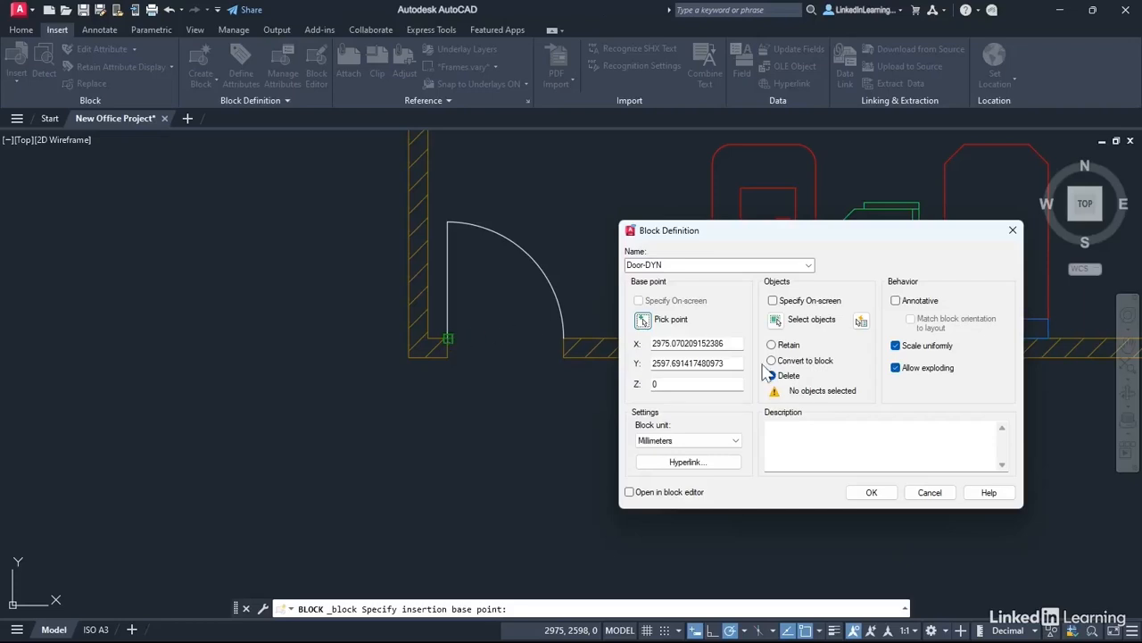
# Step: Build Door-DYN from the leaf line and swing arc, opening it in the Block Editor
pyautogui.click(777, 321)
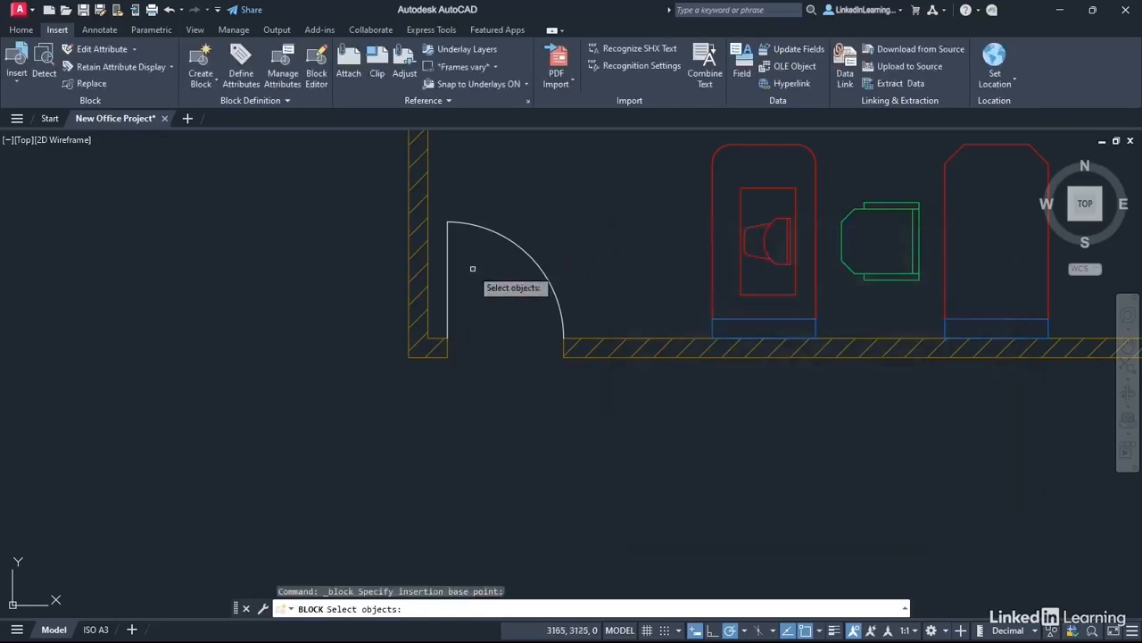
pyautogui.click(446, 292)
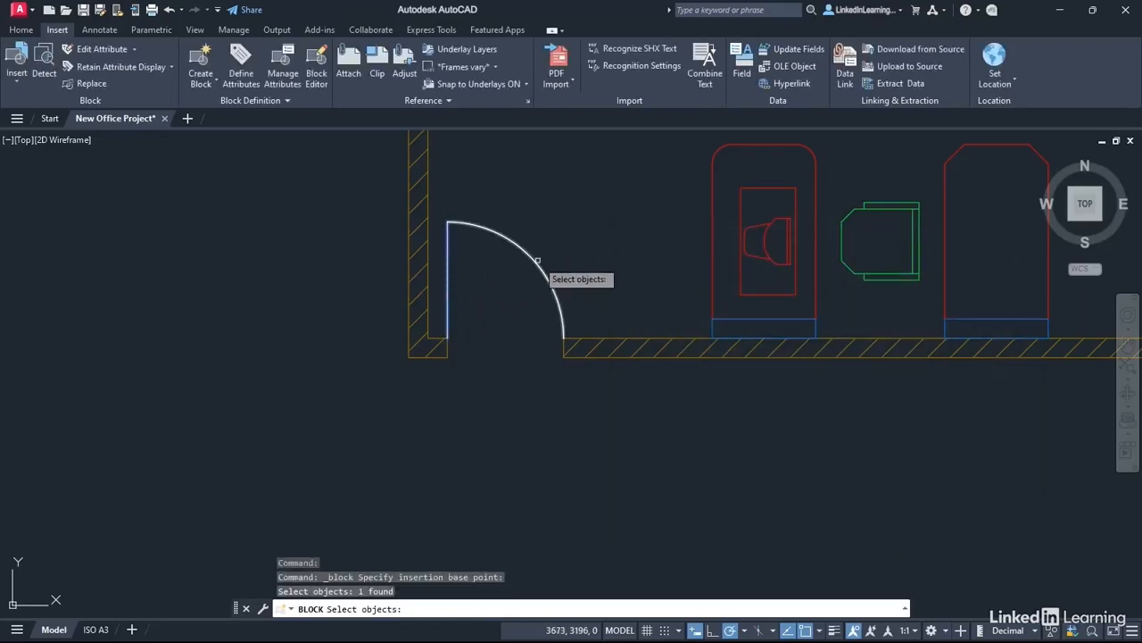
pyautogui.click(543, 273)
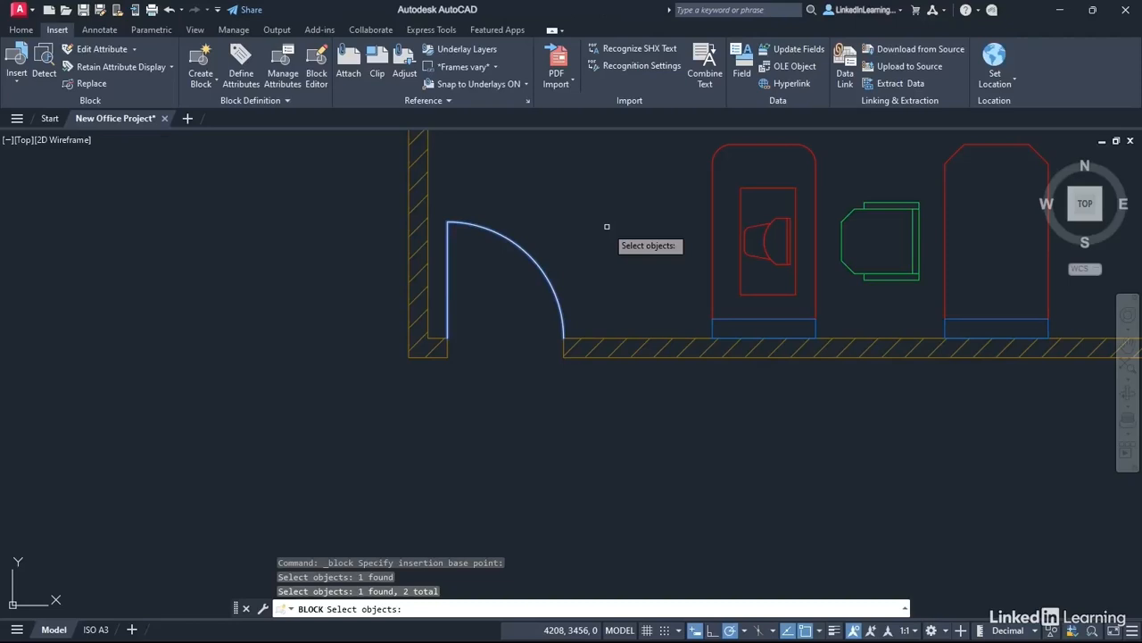
pyautogui.press('Return')
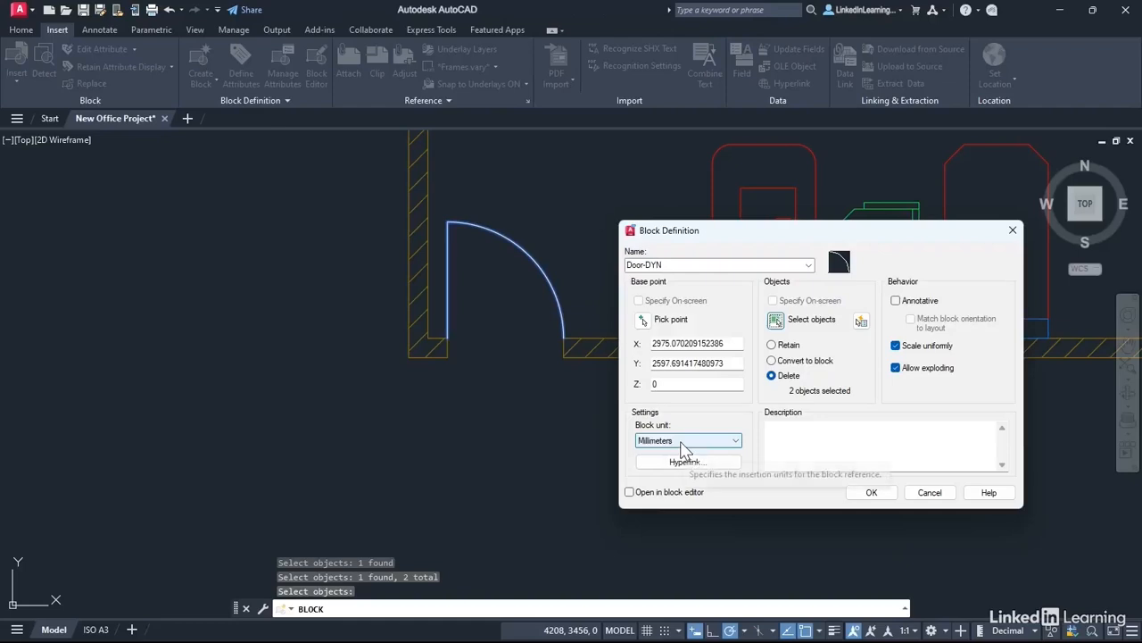
pyautogui.click(630, 492)
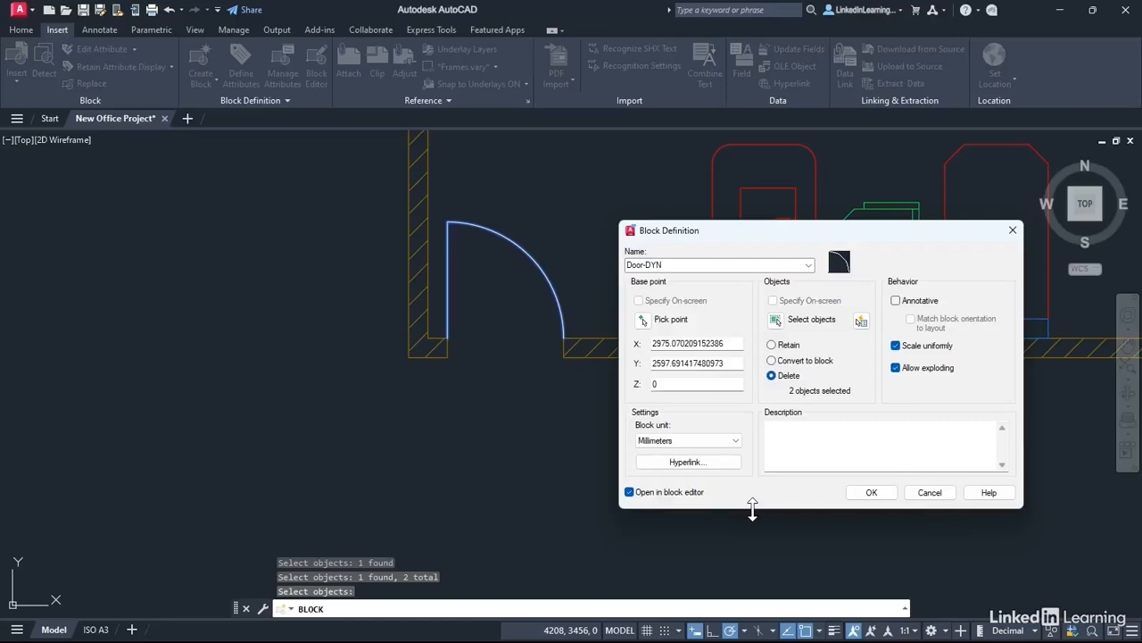
pyautogui.click(870, 493)
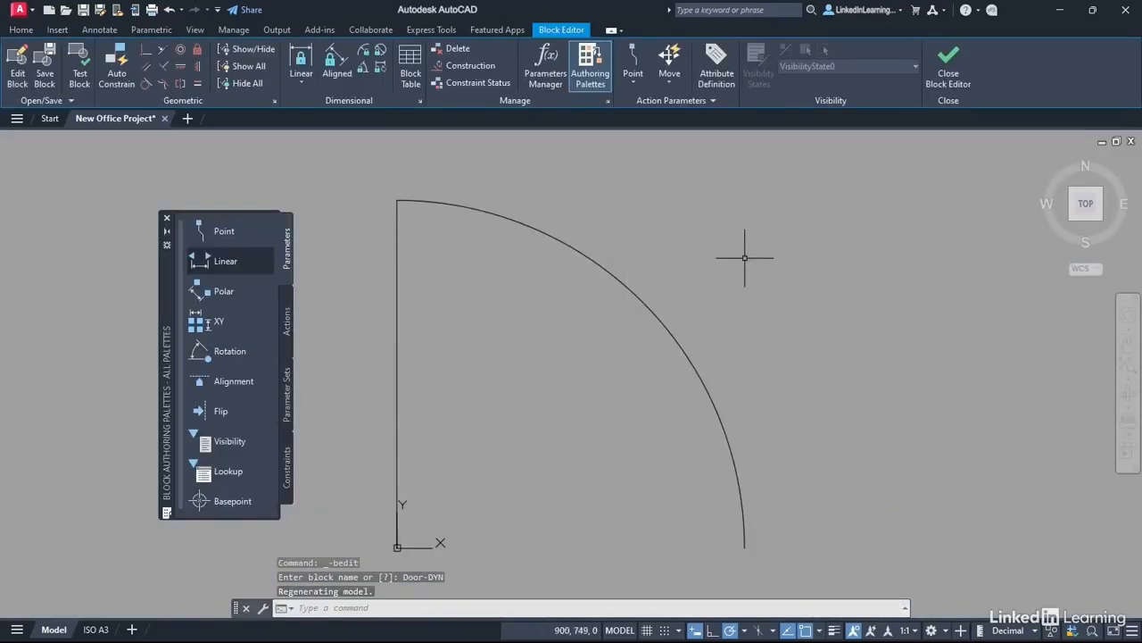
# Step: Place a Basepoint parameter at the door's hinge corner origin
pyautogui.moveTo(747, 256); pyautogui.dragTo(798, 229, button='middle')
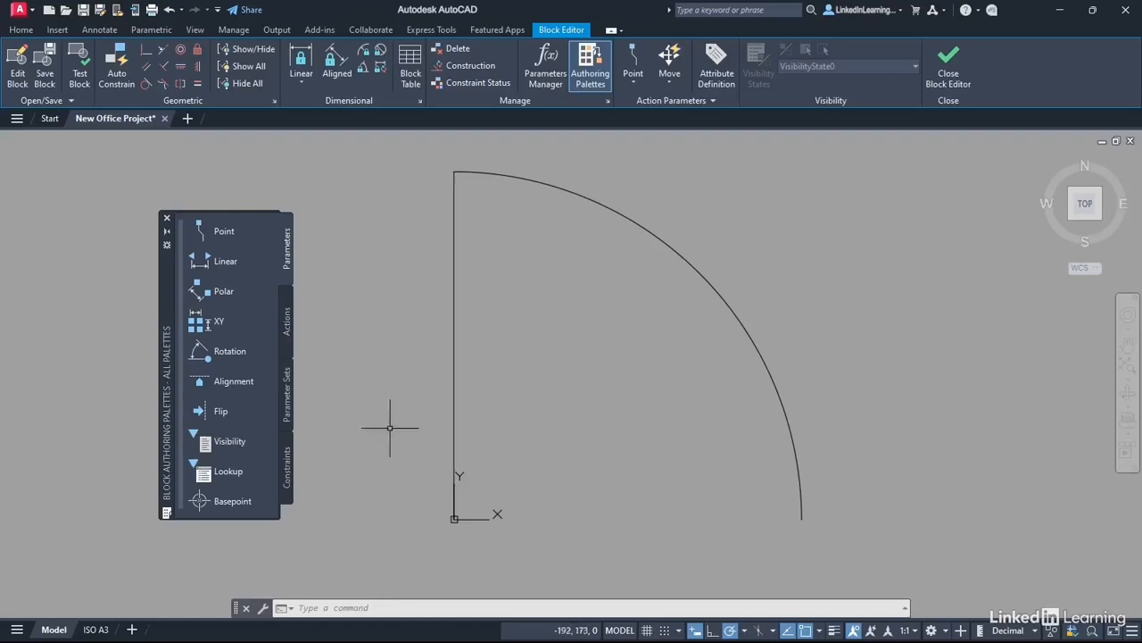
pyautogui.click(200, 501)
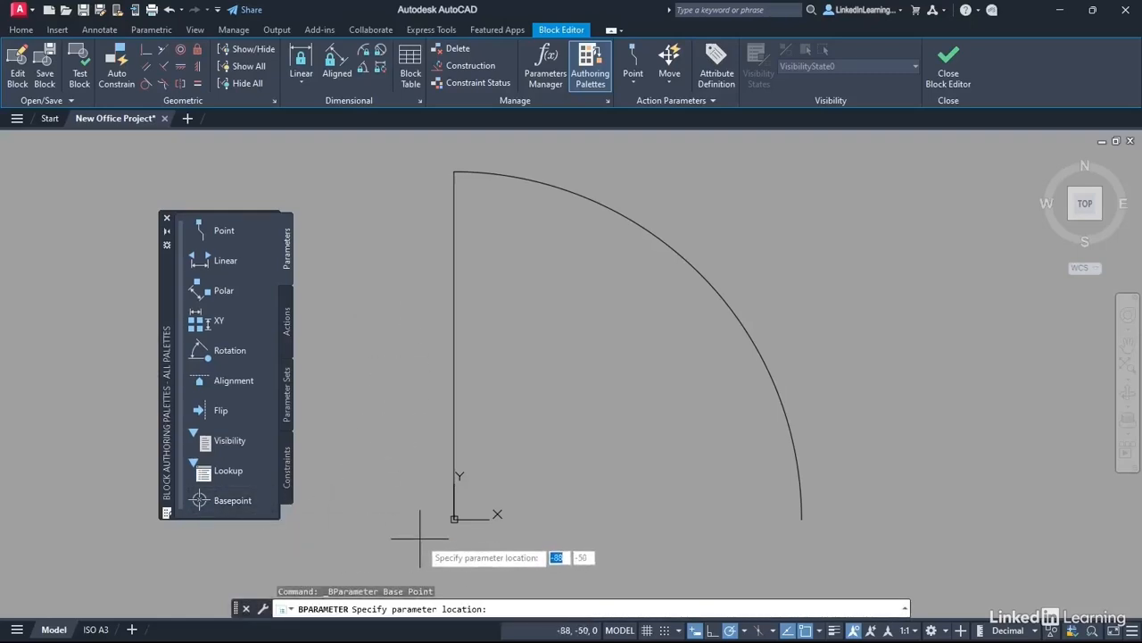
pyautogui.click(454, 519)
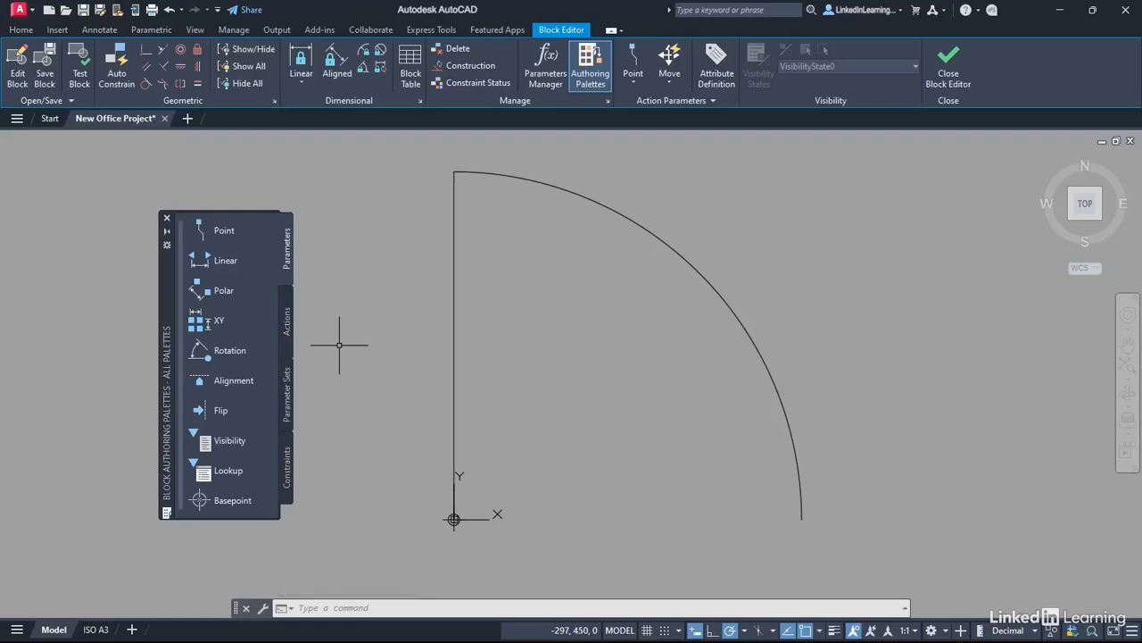
# Step: Add a Flip state1 parameter with a vertical reflection line through the swing's midpoint
pyautogui.click(221, 411)
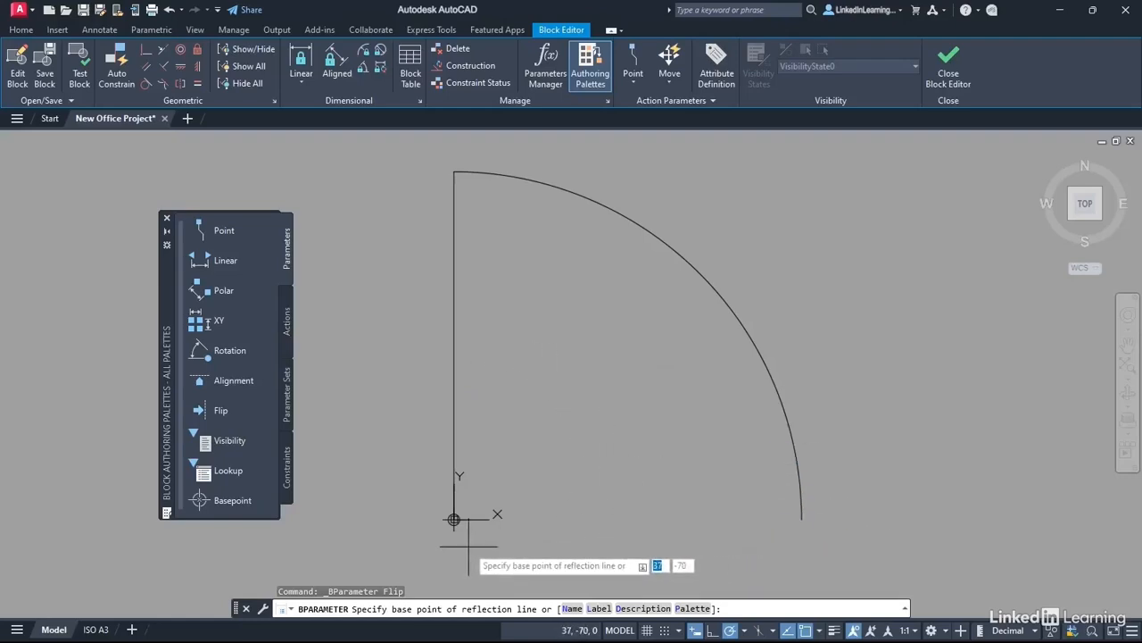
pyautogui.press('F8')
pyautogui.keyDown('shift'); pyautogui.rightClick(575, 346); pyautogui.keyUp('shift')
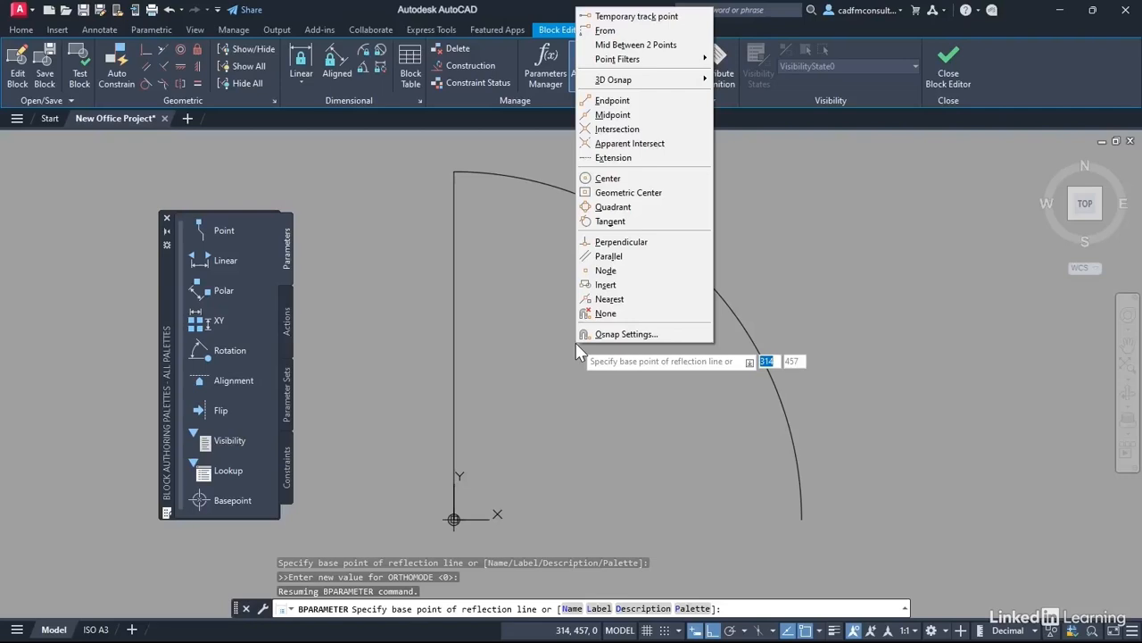
pyautogui.click(646, 46)
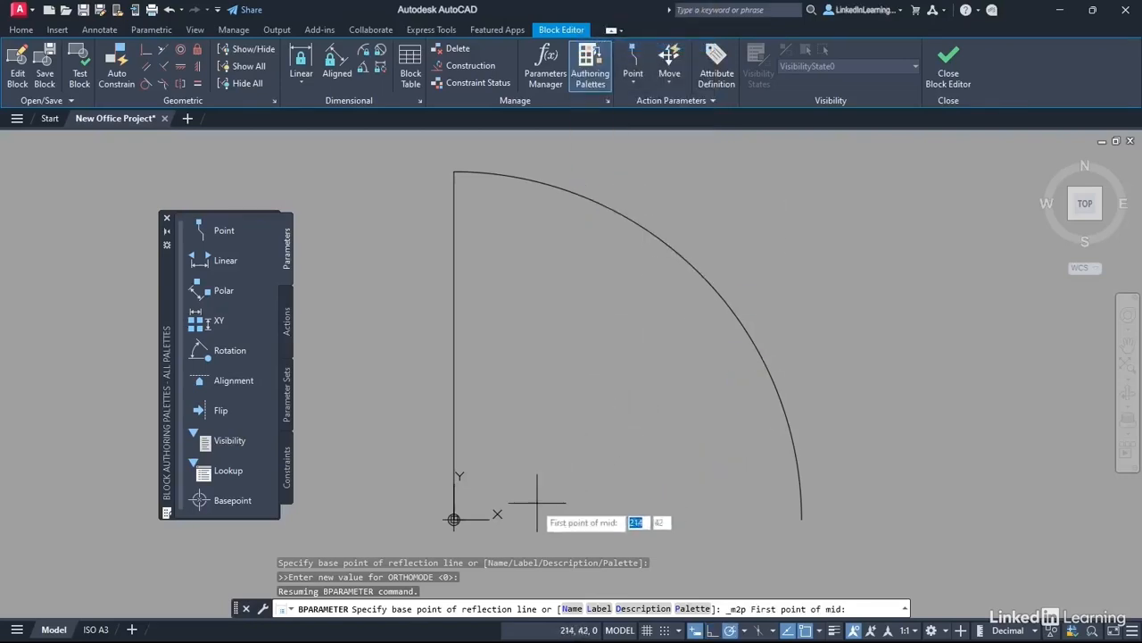
pyautogui.click(454, 519)
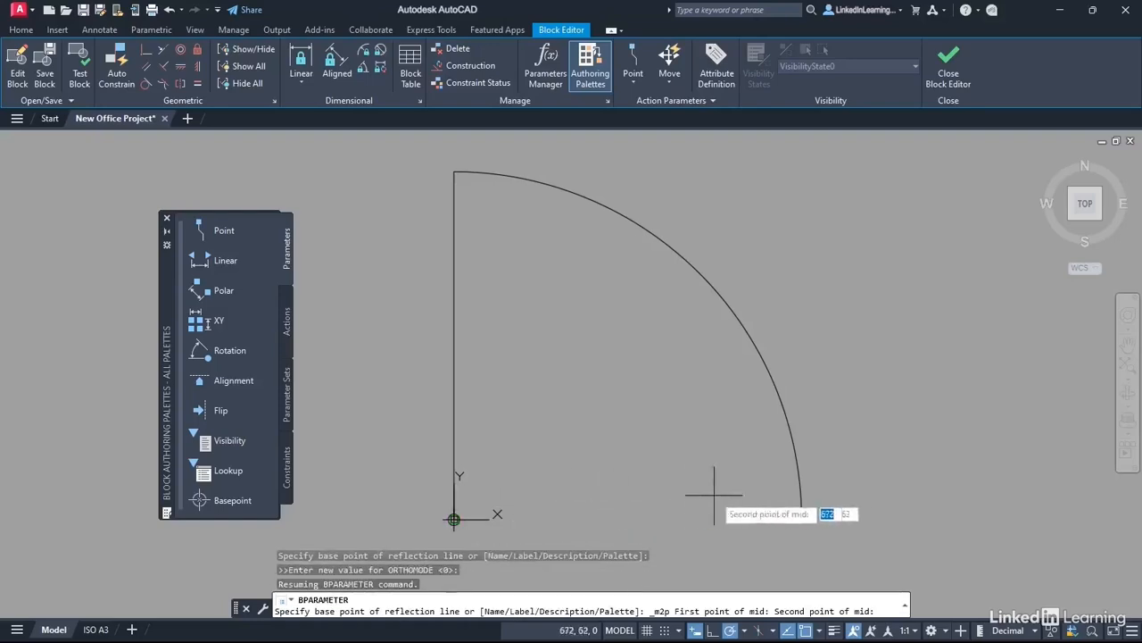
pyautogui.click(802, 518)
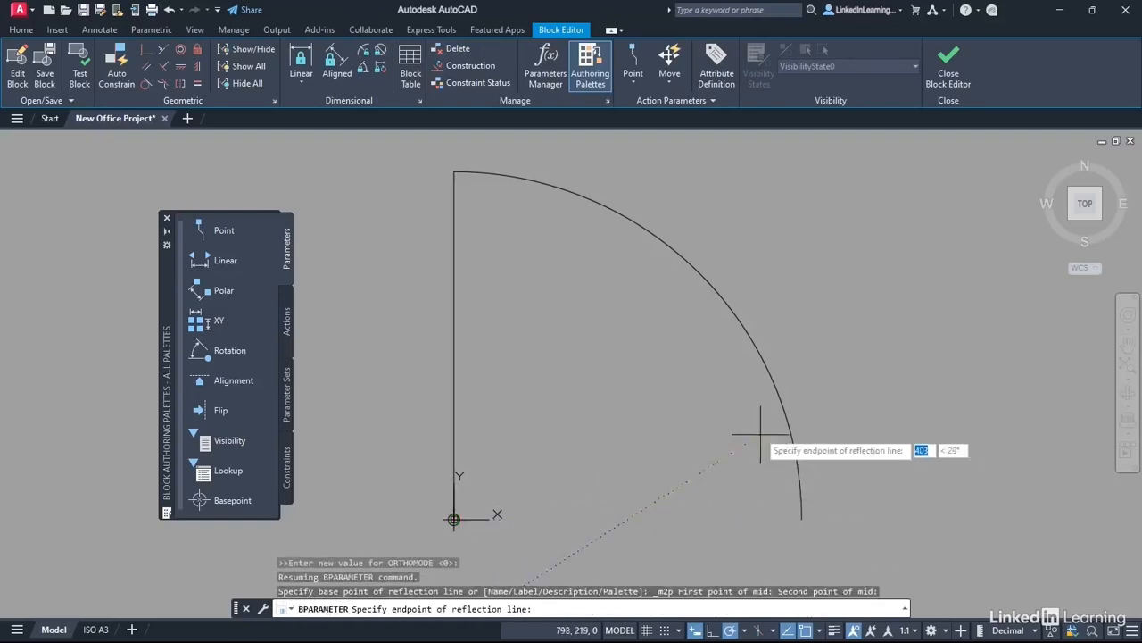
pyautogui.click(628, 163)
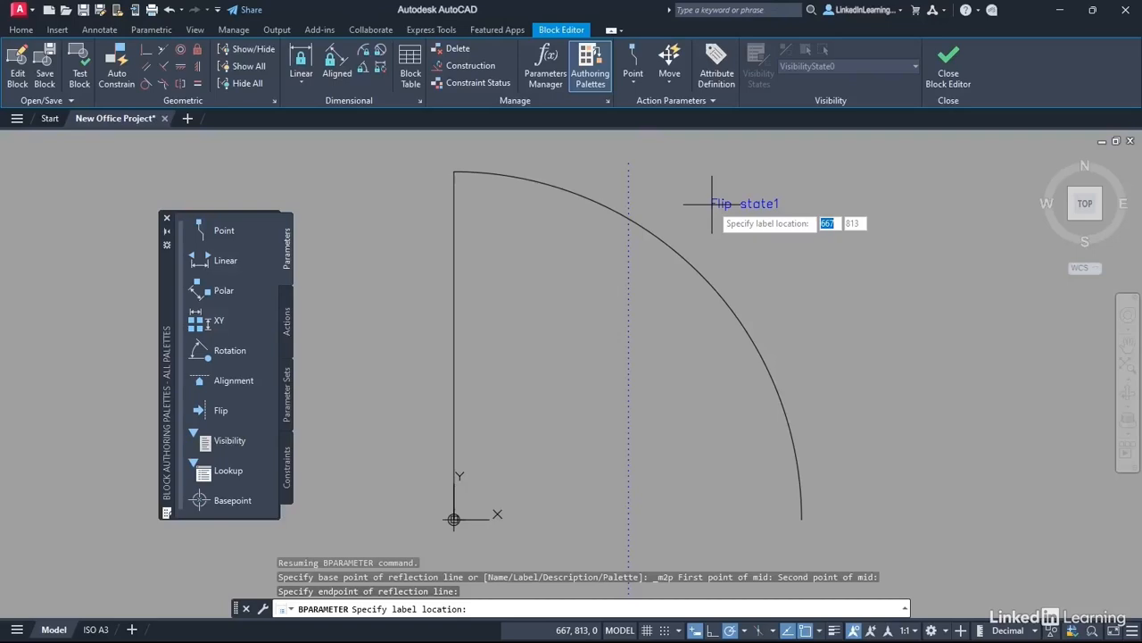
pyautogui.click(643, 168)
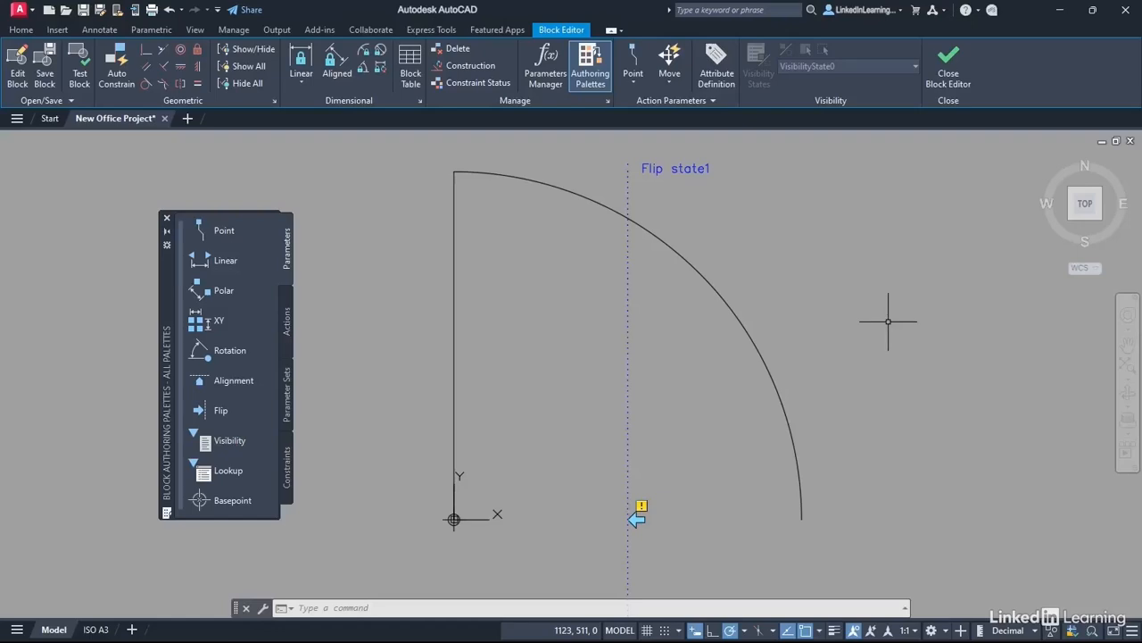
pyautogui.scroll(-2, 821, 286)
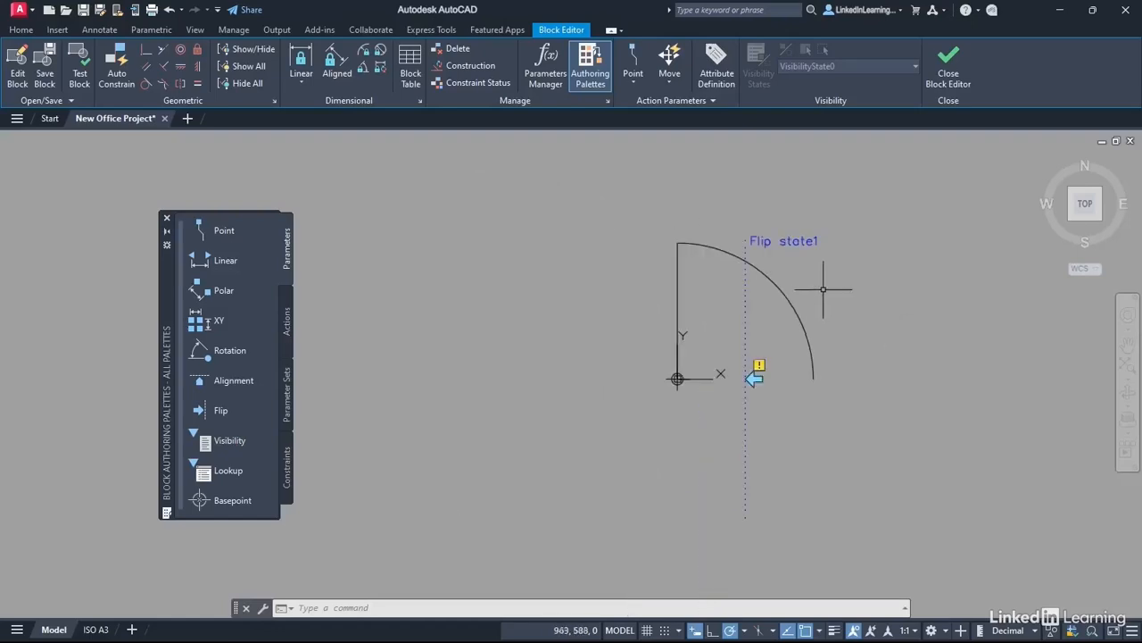
pyautogui.moveTo(892, 316)
pyautogui.mouseDown(button='middle')
pyautogui.moveTo(775, 296)
pyautogui.moveTo(726, 328)
pyautogui.mouseUp(button='middle')
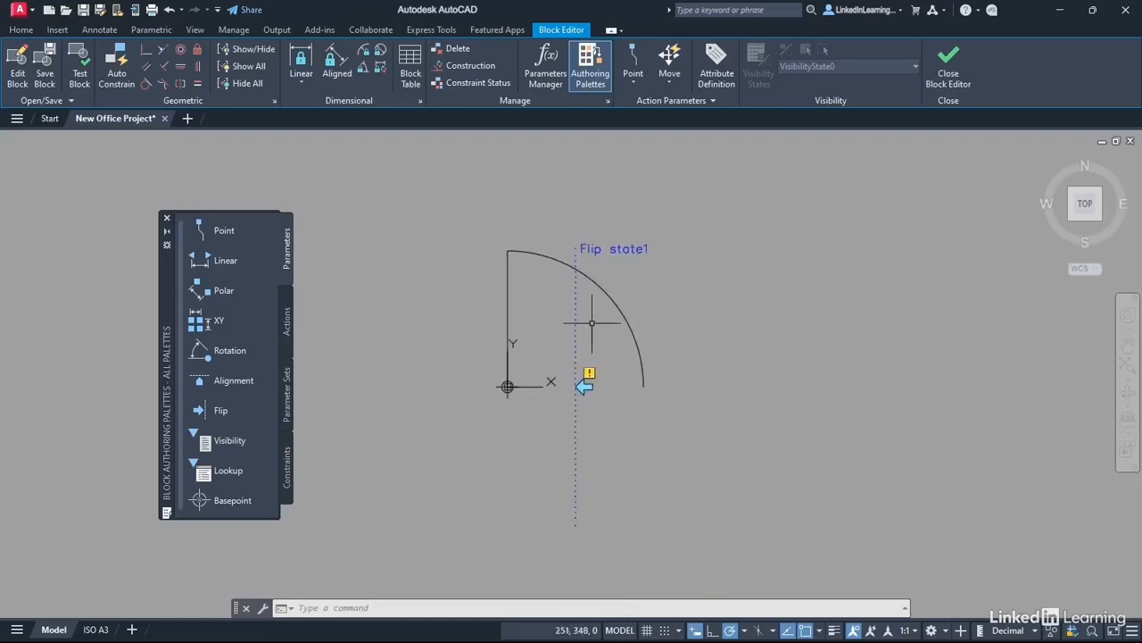
# Step: Attach a Flip action to Flip state1, window-selecting all five door objects
pyautogui.click(289, 329)
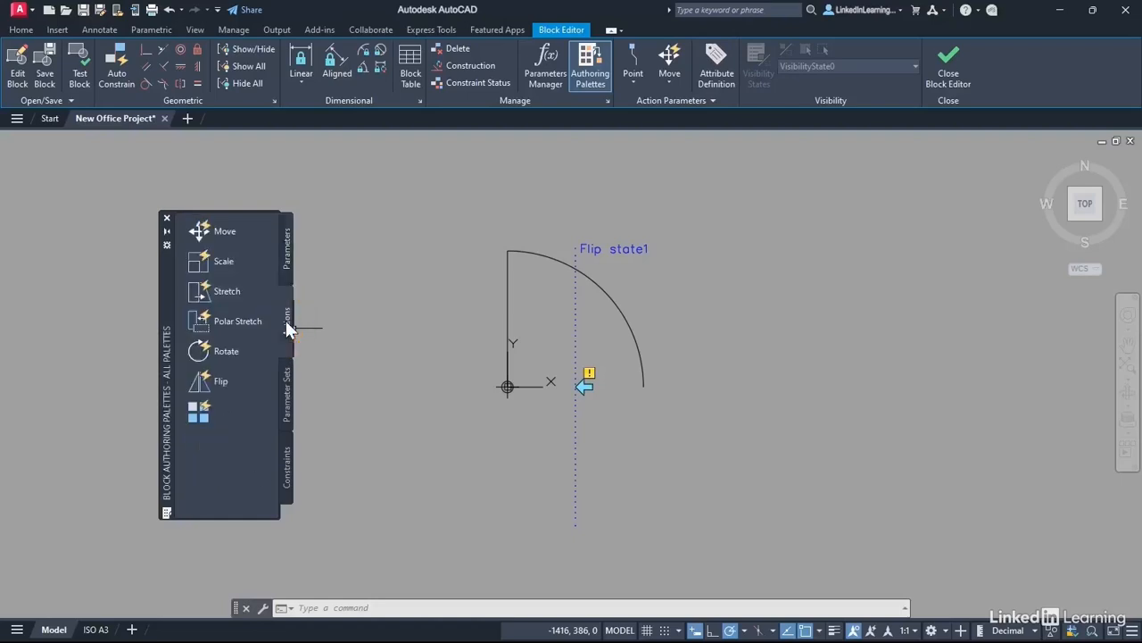
pyautogui.click(225, 383)
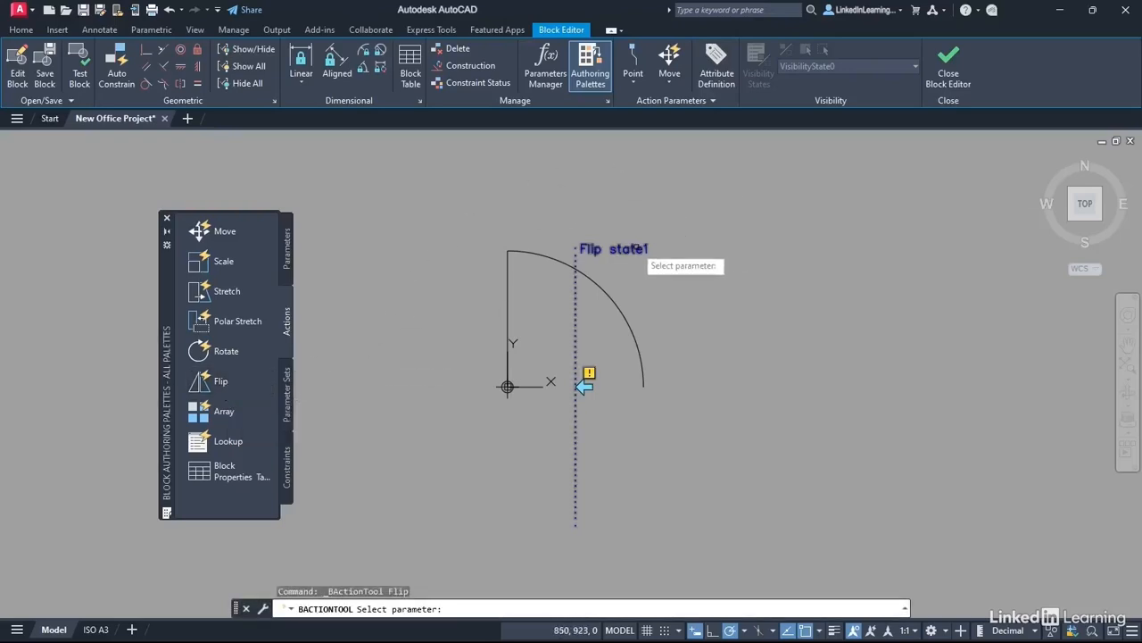
pyautogui.click(638, 249)
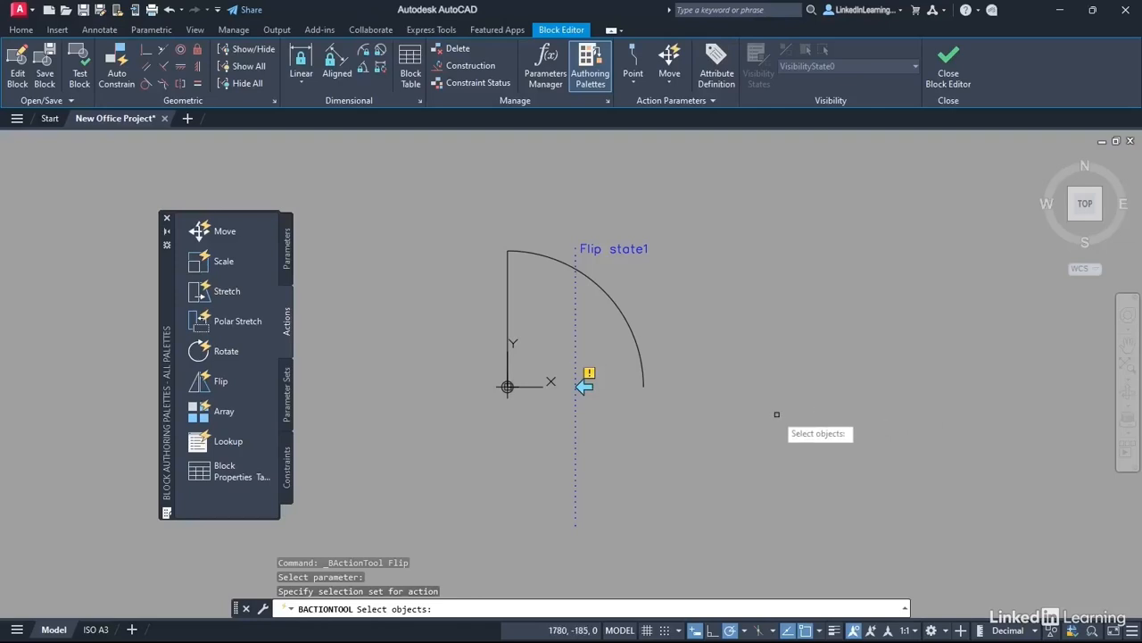
pyautogui.click(449, 181)
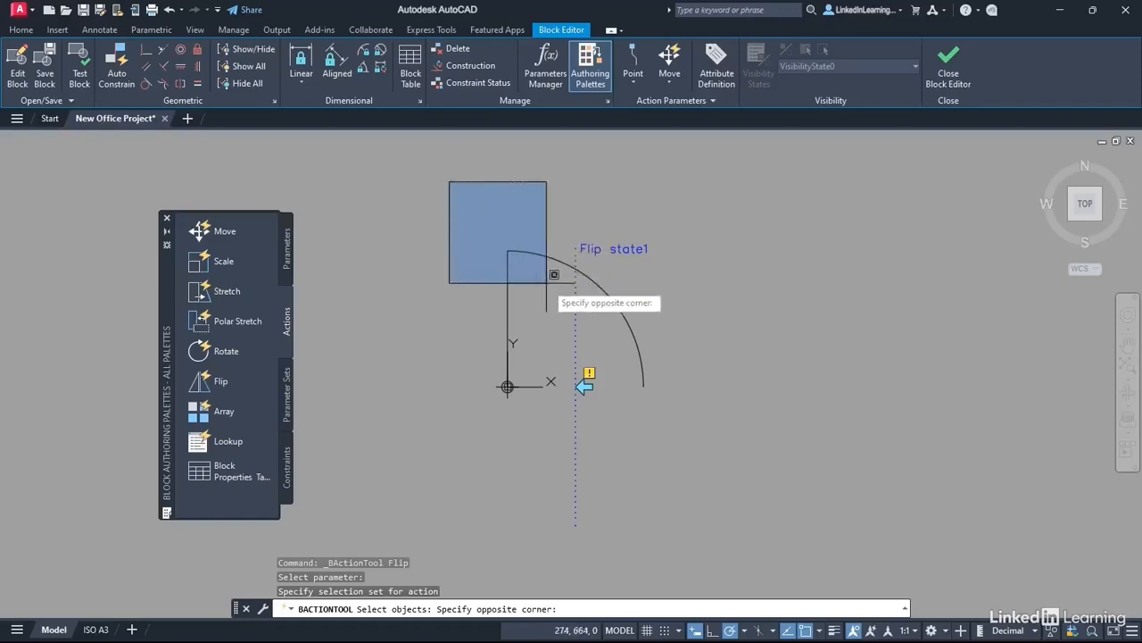
pyautogui.click(728, 559)
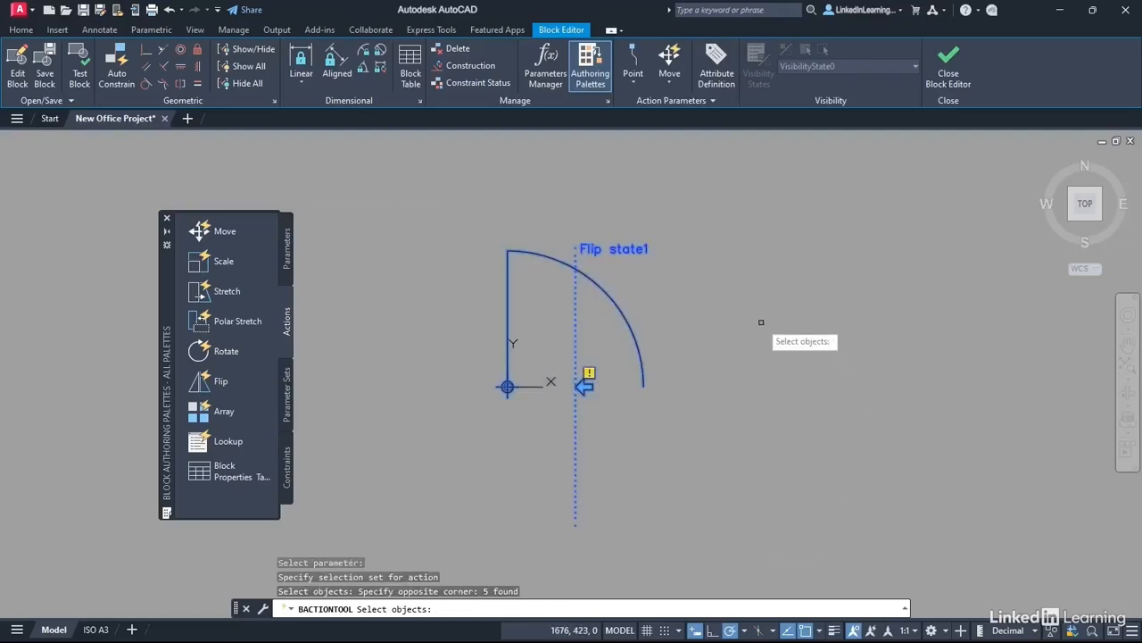
pyautogui.press('Return')
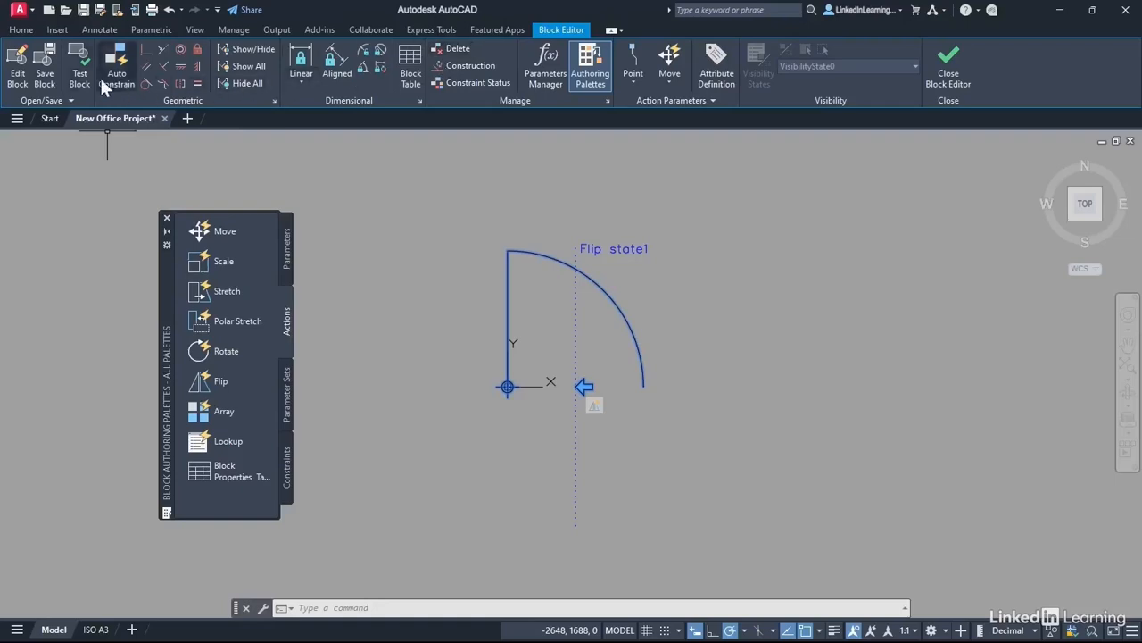
pyautogui.click(74, 76)
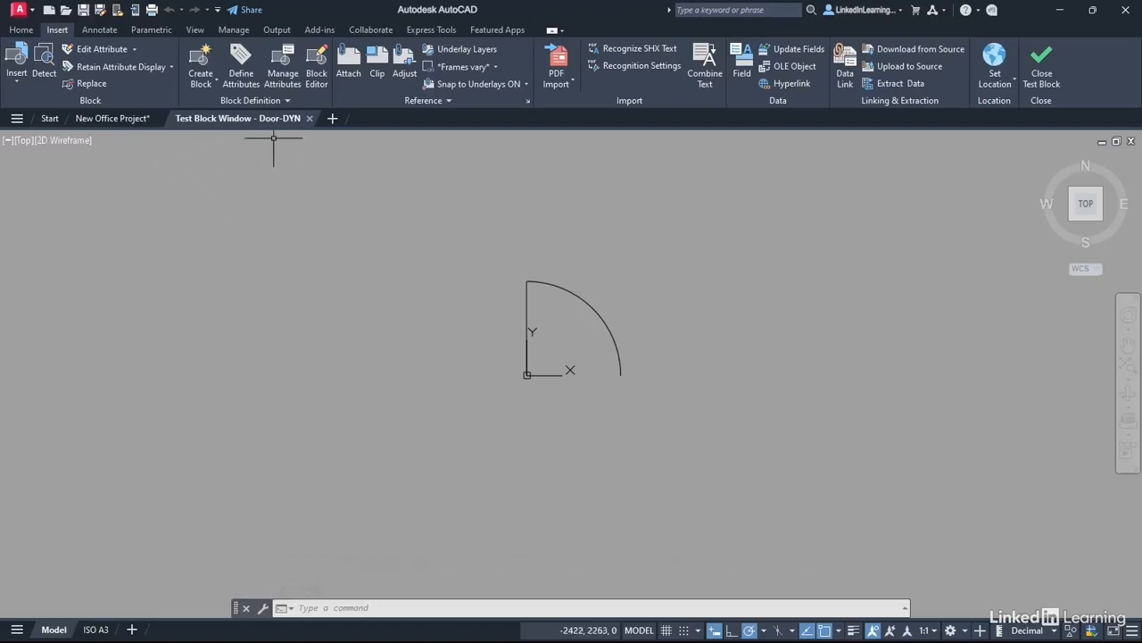
pyautogui.click(592, 296)
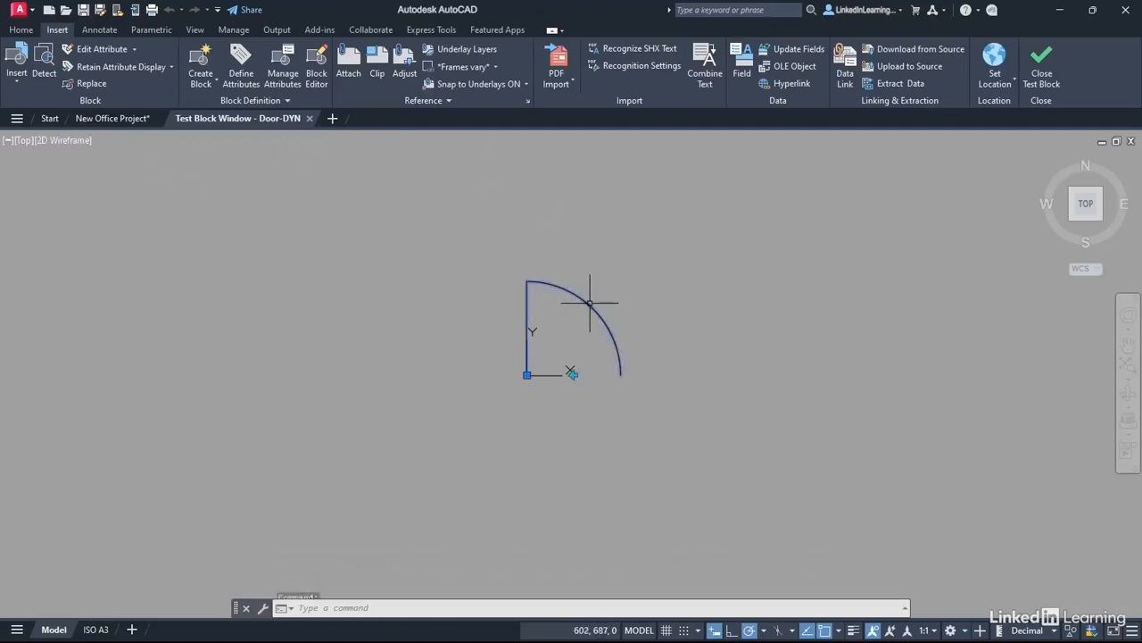
pyautogui.click(573, 375)
pyautogui.click(574, 375)
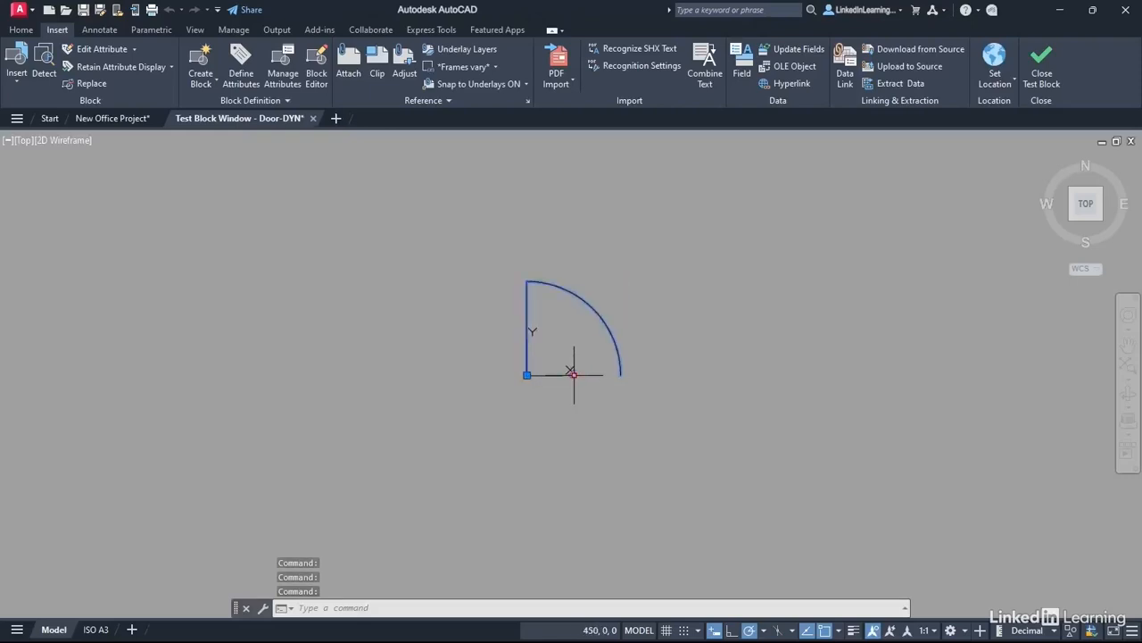
pyautogui.click(574, 375)
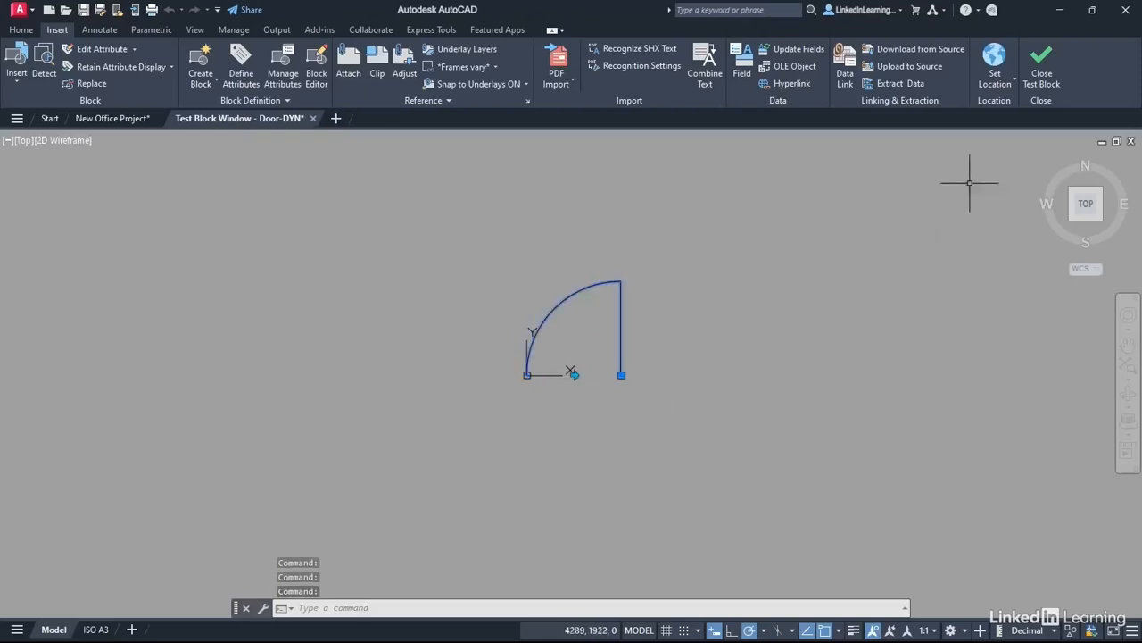
pyautogui.click(1041, 67)
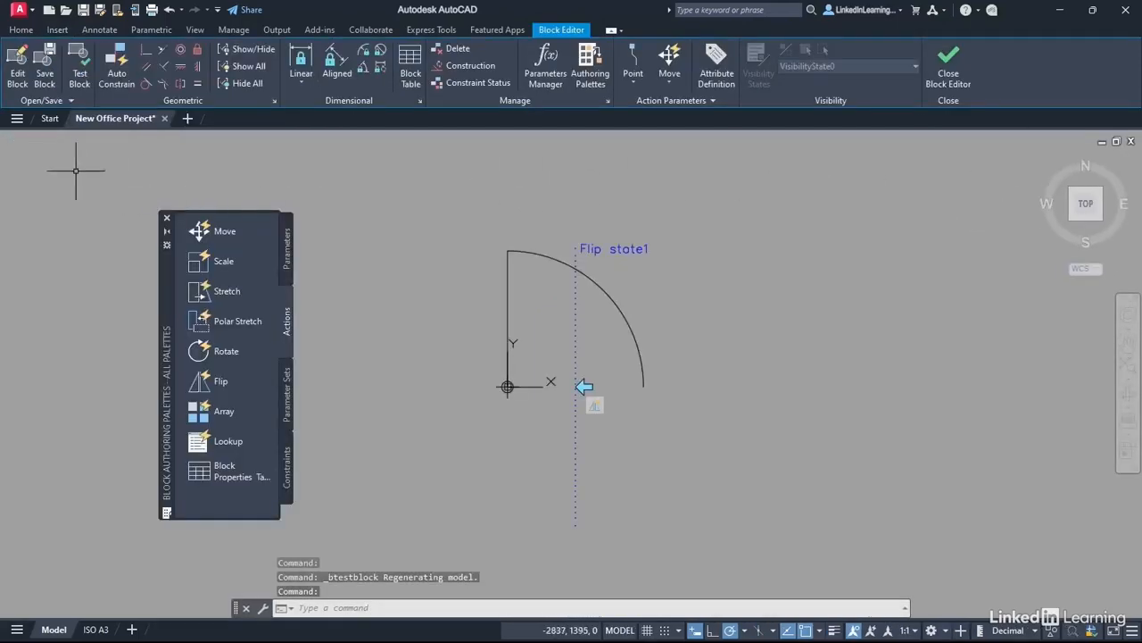
# Step: Save the Door-DYN block and close the Block Editor
pyautogui.click(45, 77)
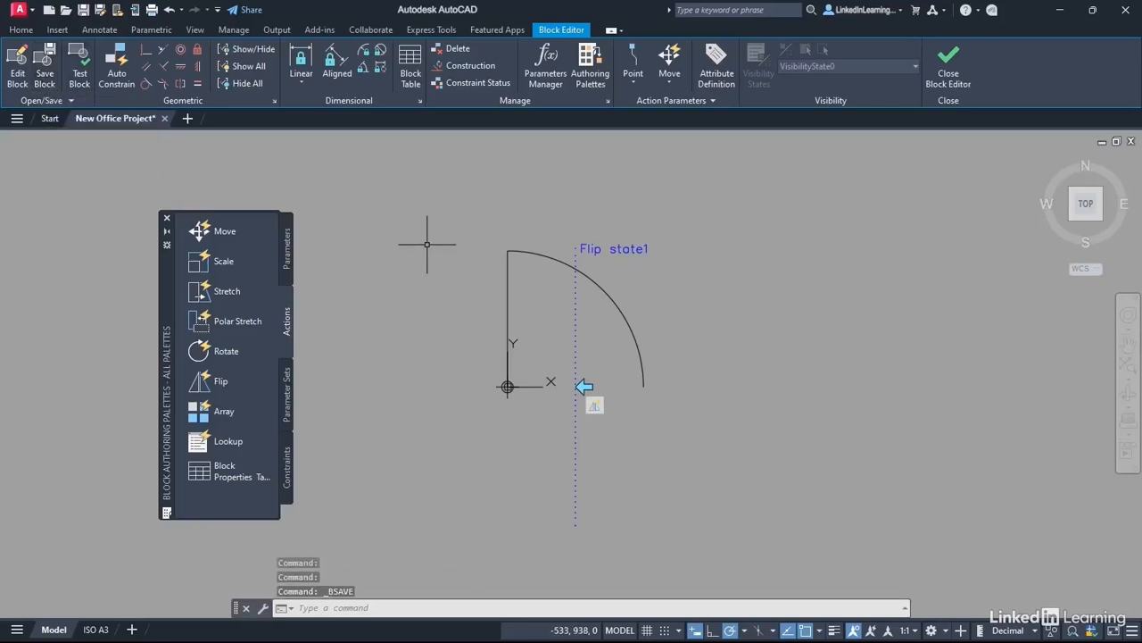
pyautogui.click(951, 70)
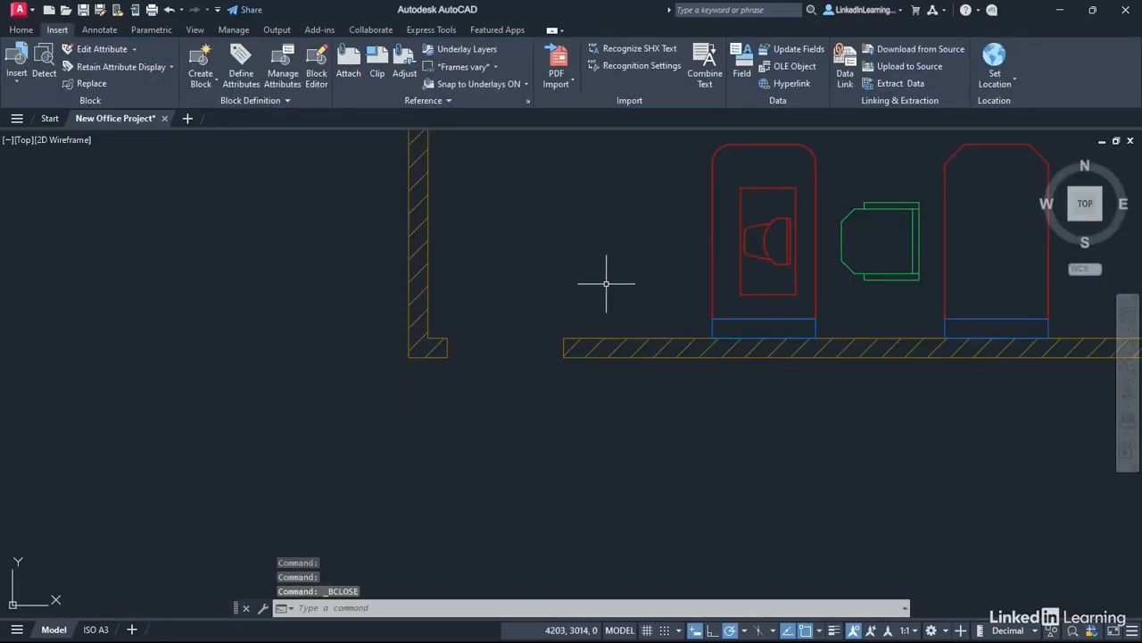
pyautogui.click(24, 33)
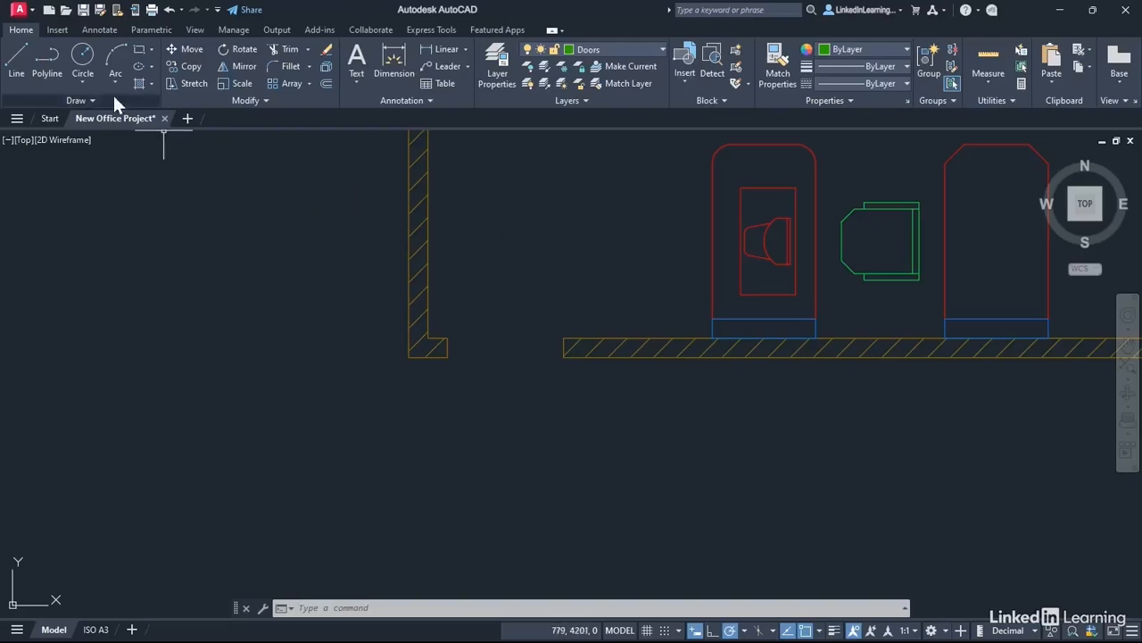
# Step: Insert Door-DYN at the wall opening's hinge corner on the left jamb
pyautogui.click(57, 31)
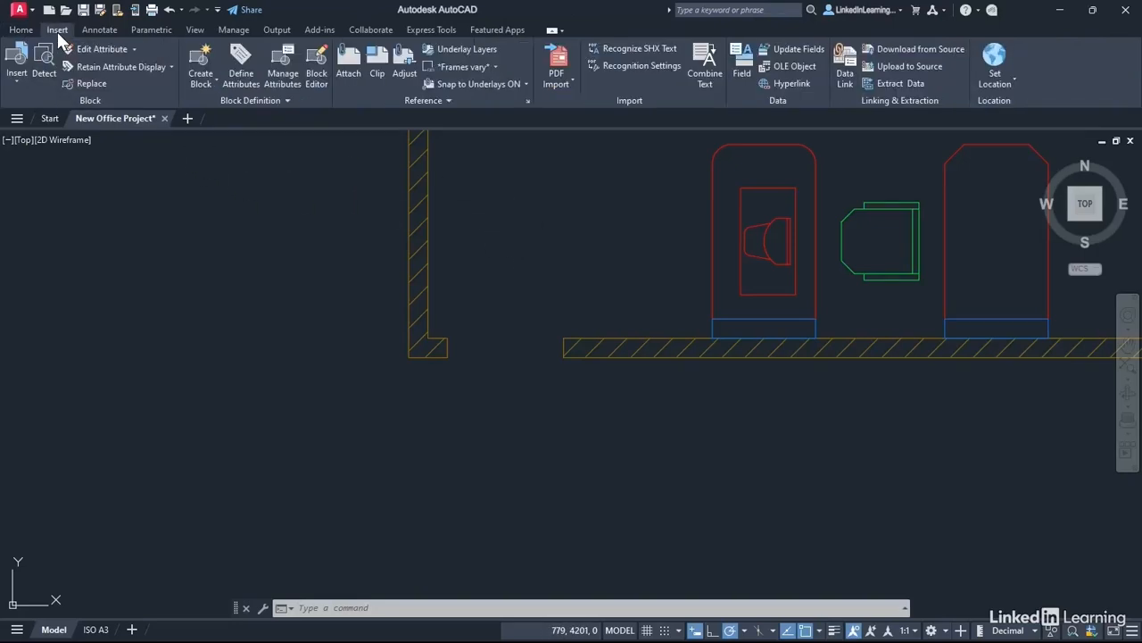
pyautogui.click(19, 86)
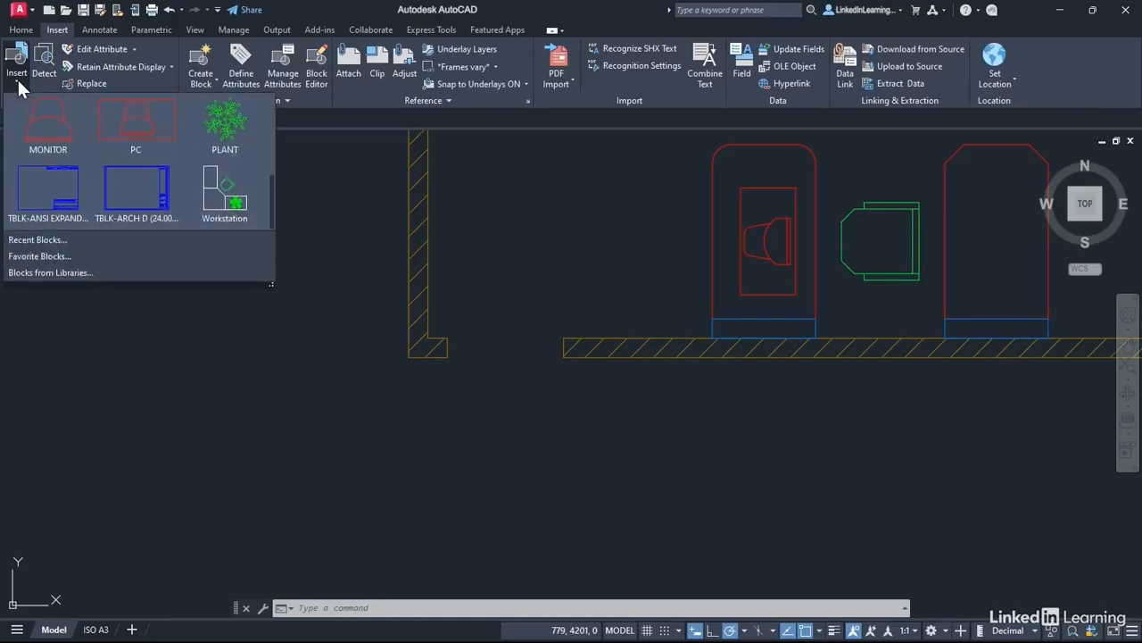
pyautogui.moveTo(269, 199); pyautogui.dragTo(263, 104)
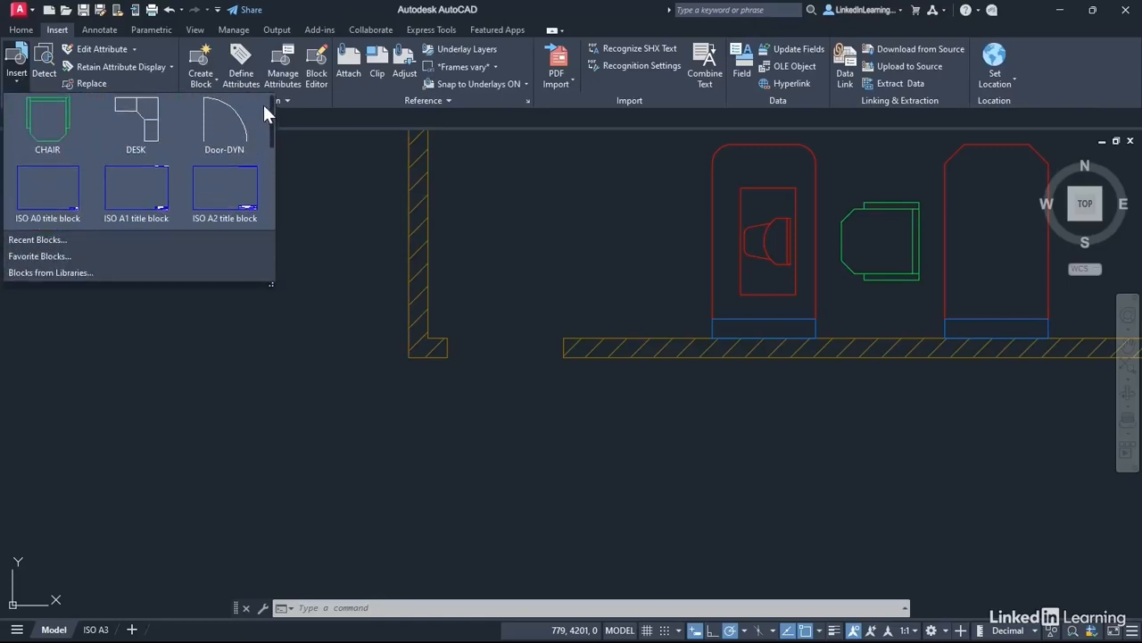
pyautogui.click(227, 132)
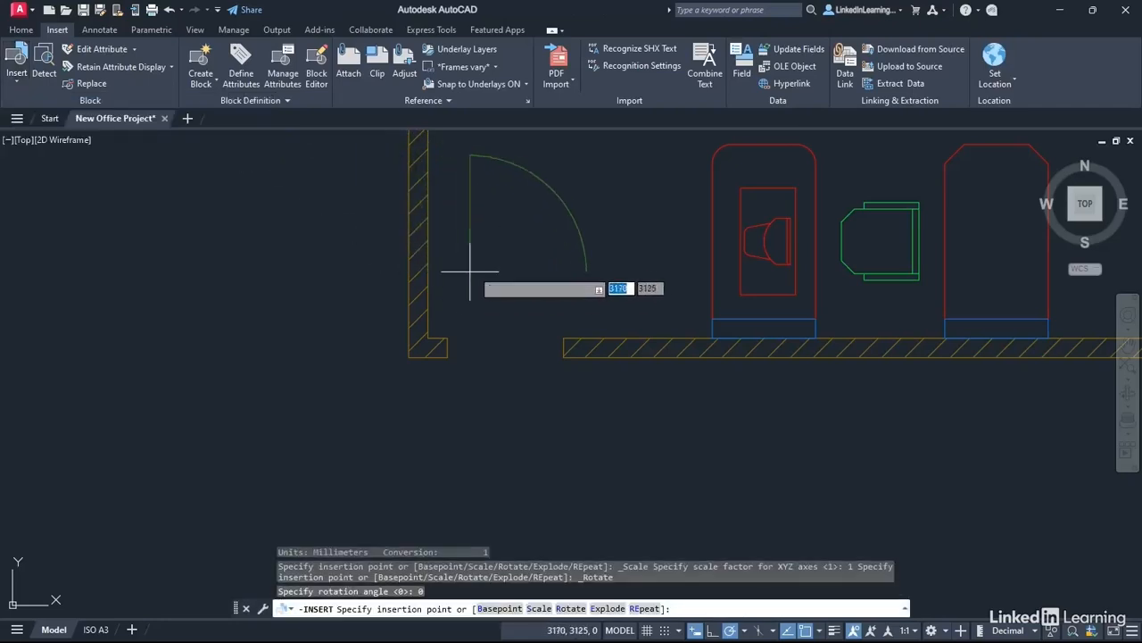
pyautogui.click(447, 338)
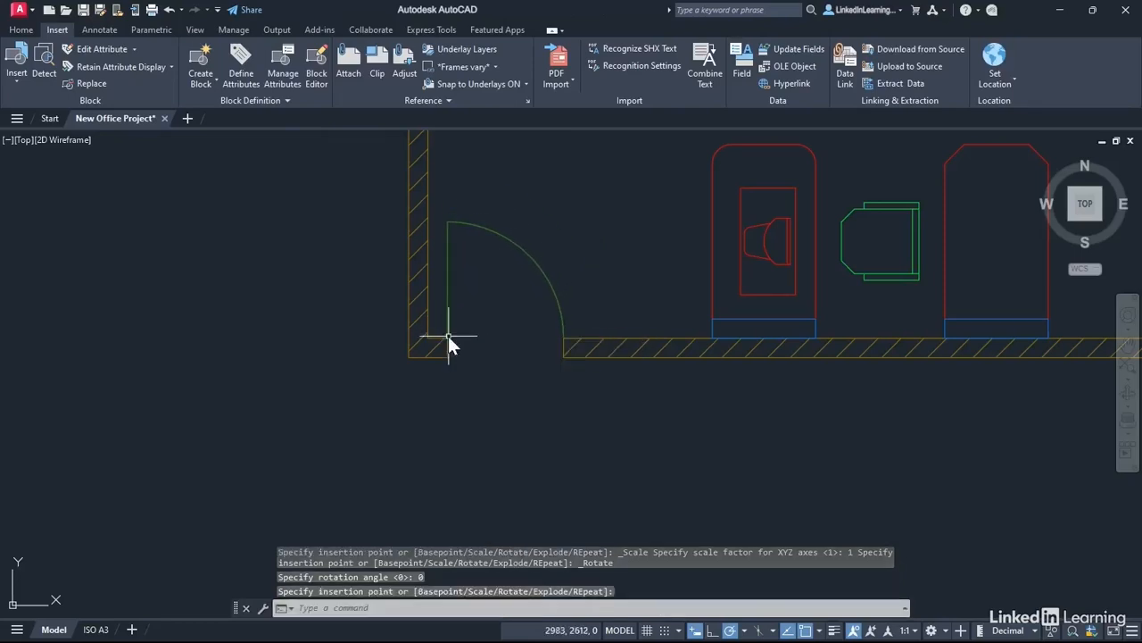
# Step: Flip the inserted door back and forth with its flip grip, ending on the left jamb
pyautogui.click(553, 273)
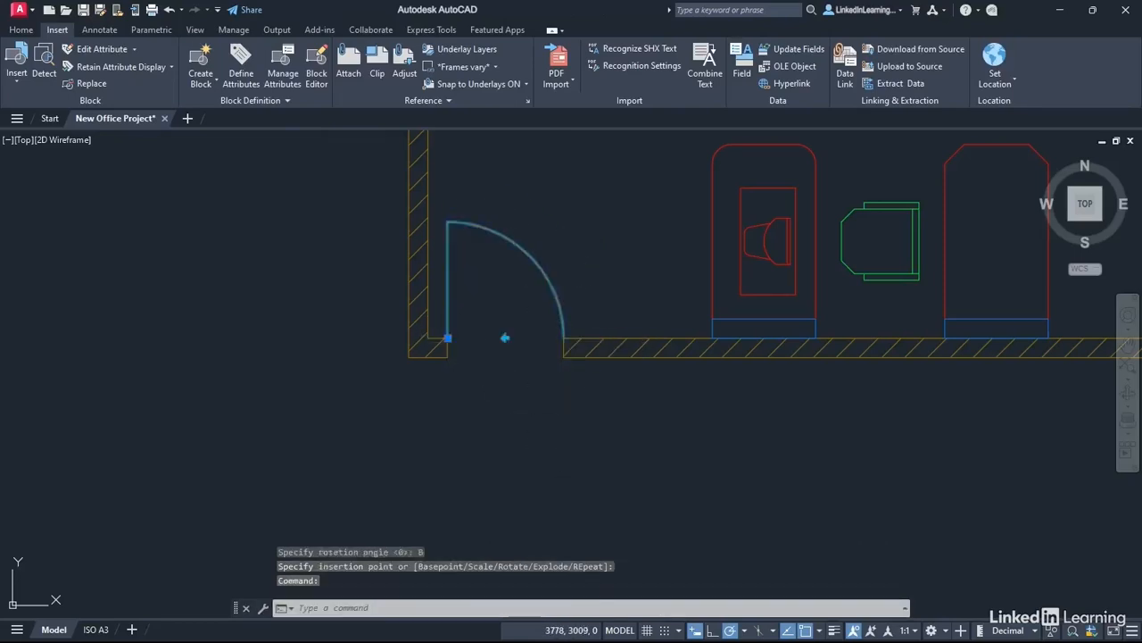
pyautogui.click(507, 338)
pyautogui.click(506, 339)
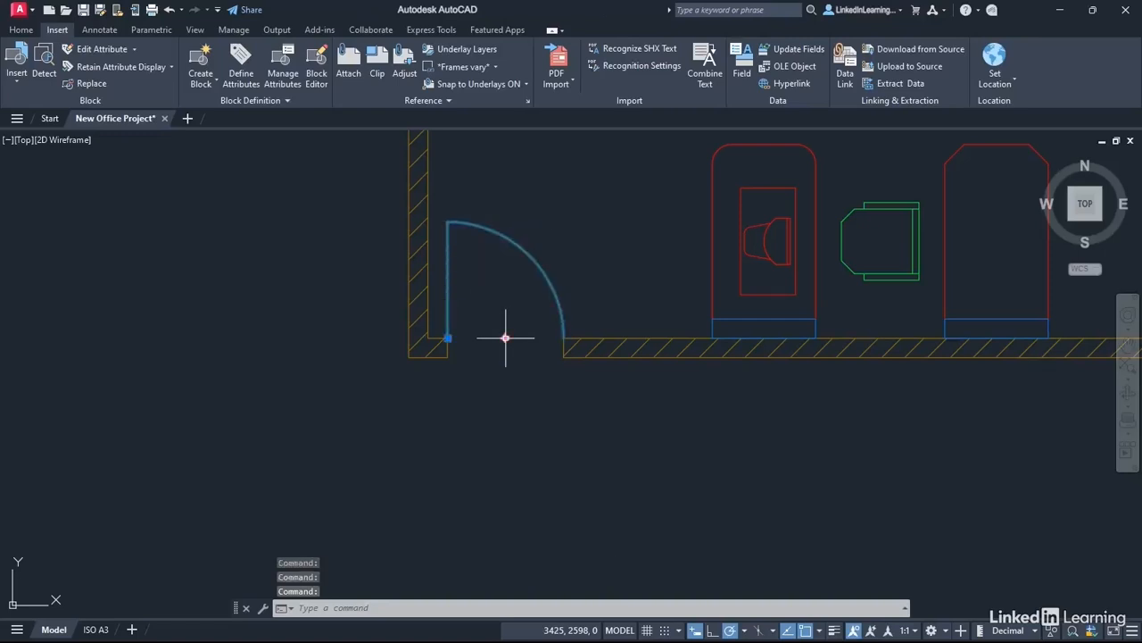
pyautogui.click(505, 338)
pyautogui.click(506, 339)
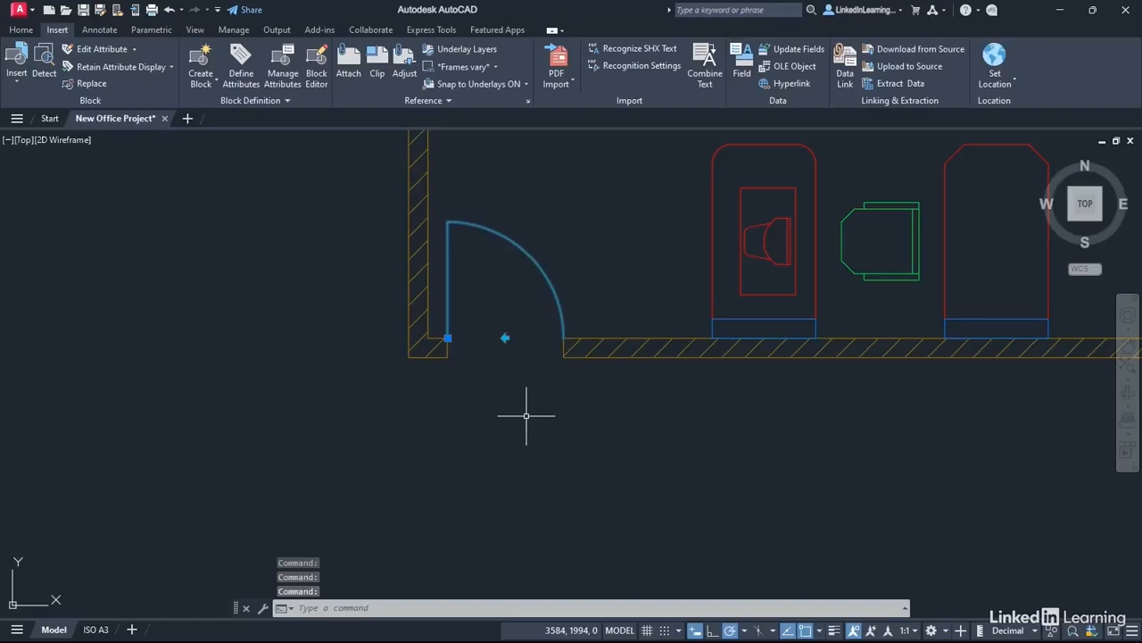
pyautogui.press('Escape')
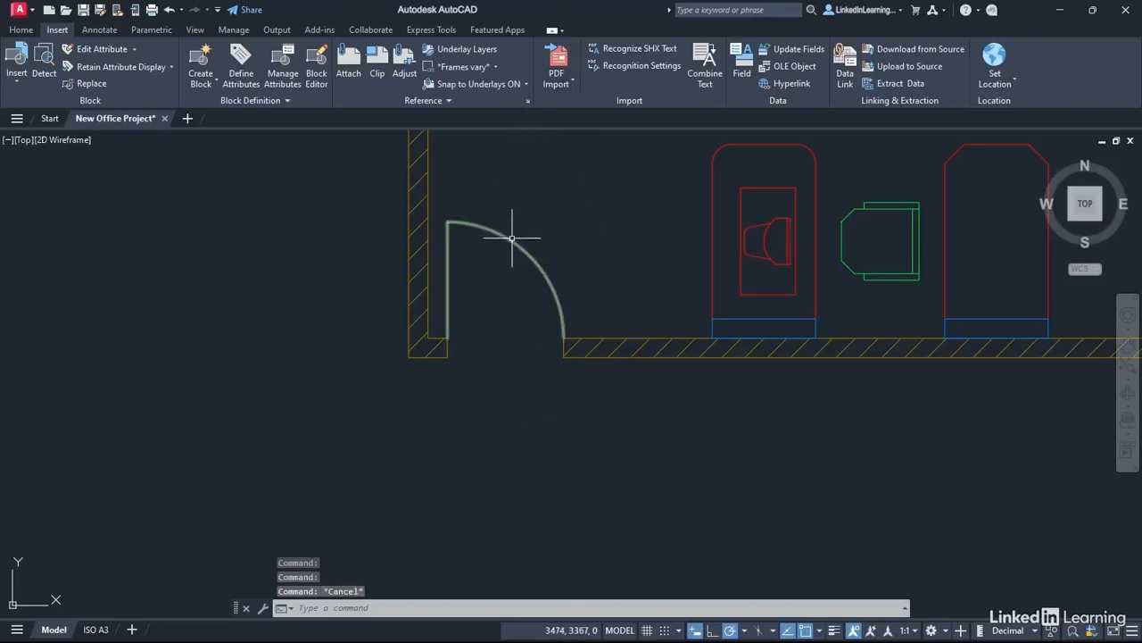
pyautogui.moveTo(512, 238)
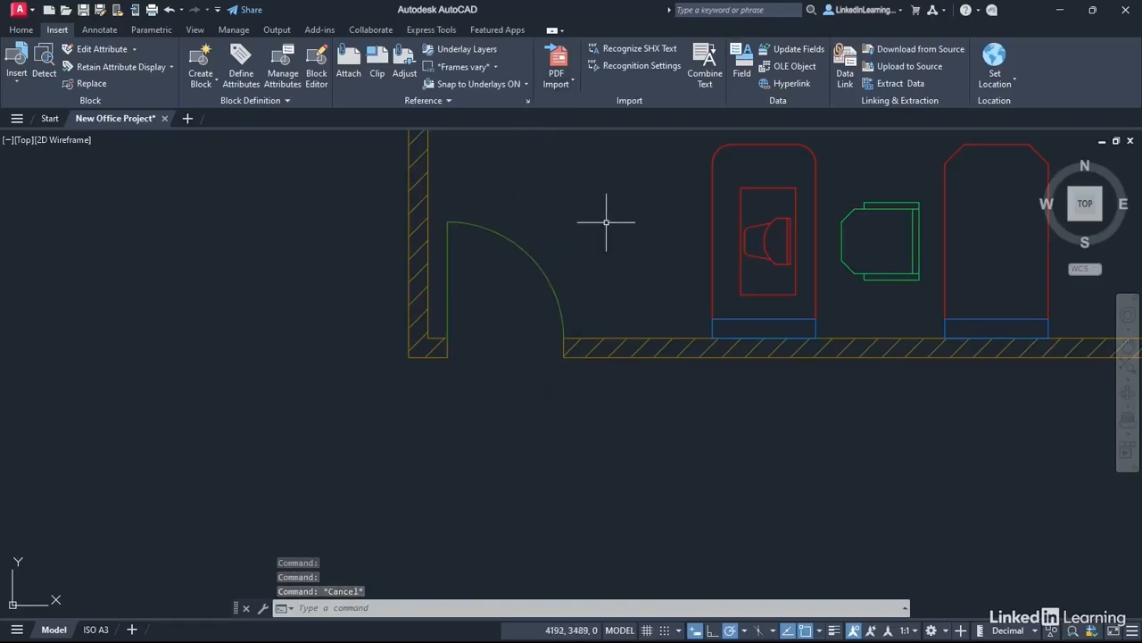